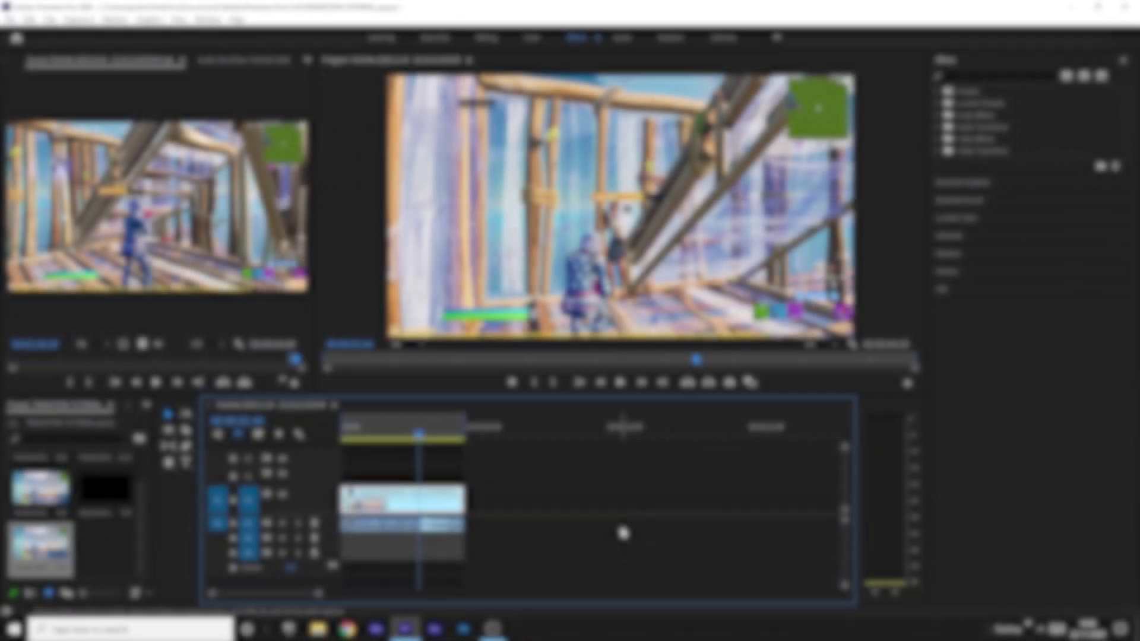
Search the effects for 'twixtor' and drag Twixtor onto the Fortnite clip on V1
left_click(984, 76)
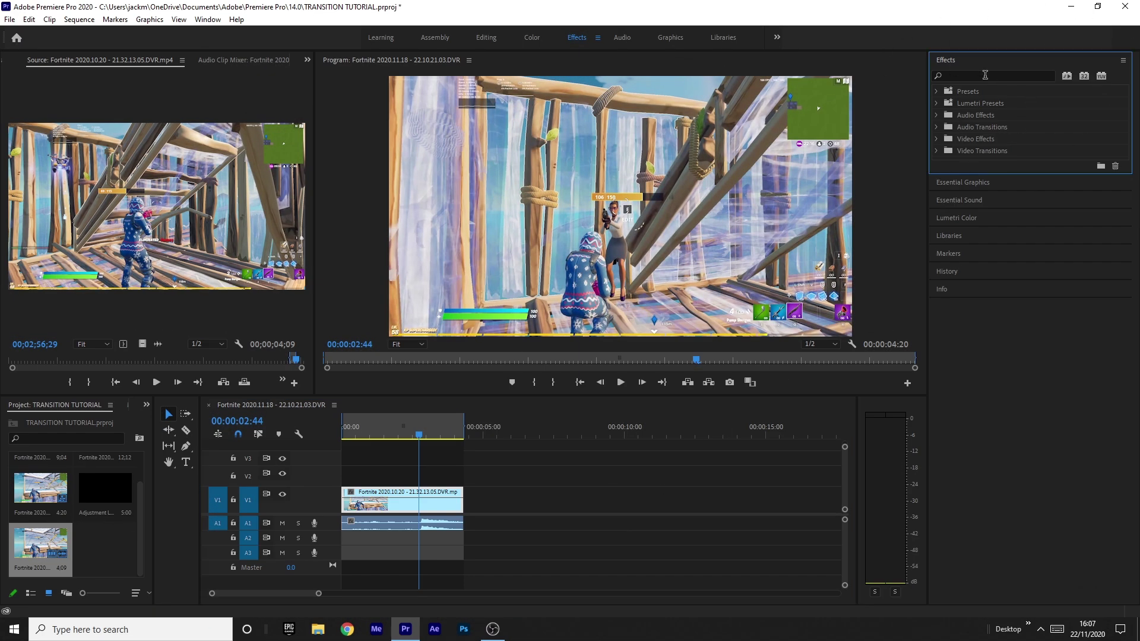
type("twixtor")
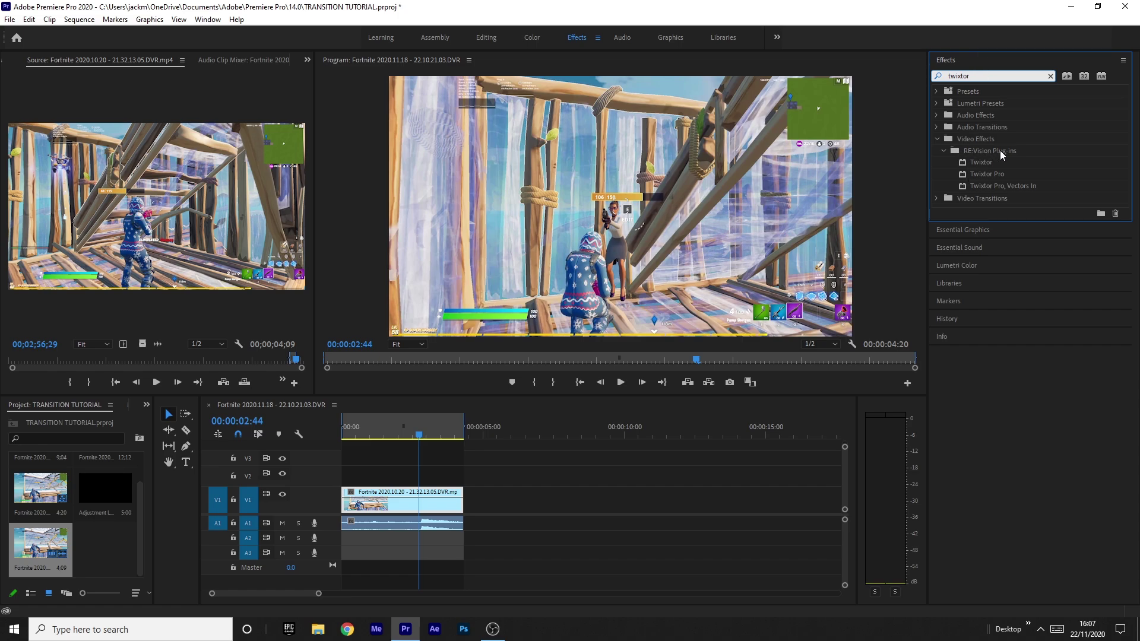
left_click(981, 162)
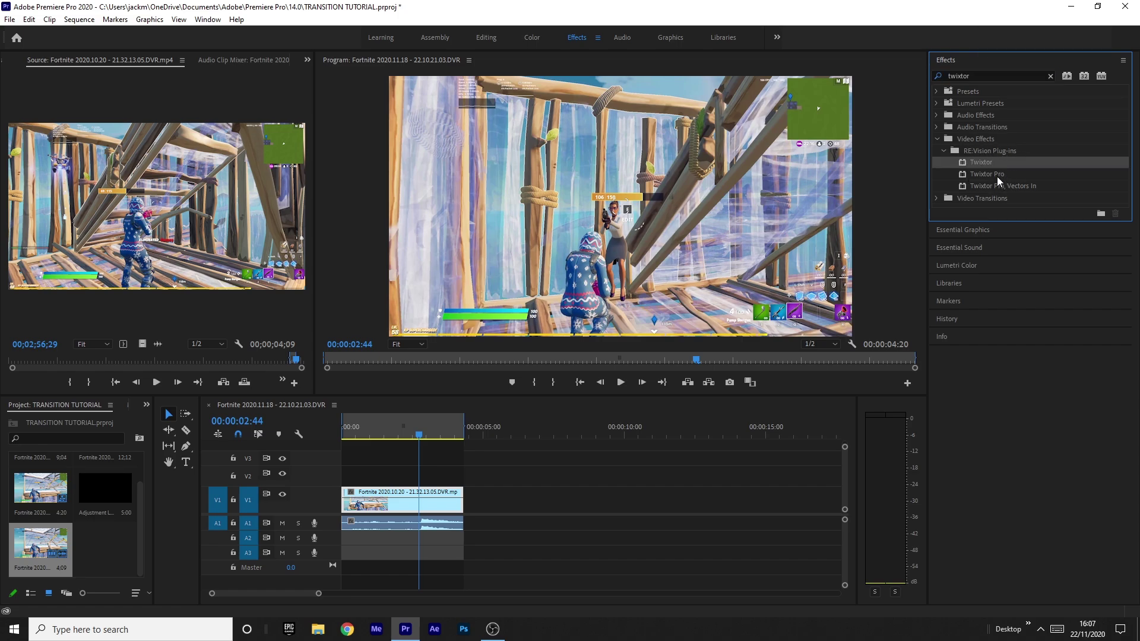
left_click_drag(988, 162, 424, 502)
Scroll Effect Controls to Twixtor's Speed % control and scrub to just before the kill
scroll(14, 62, "up", 2)
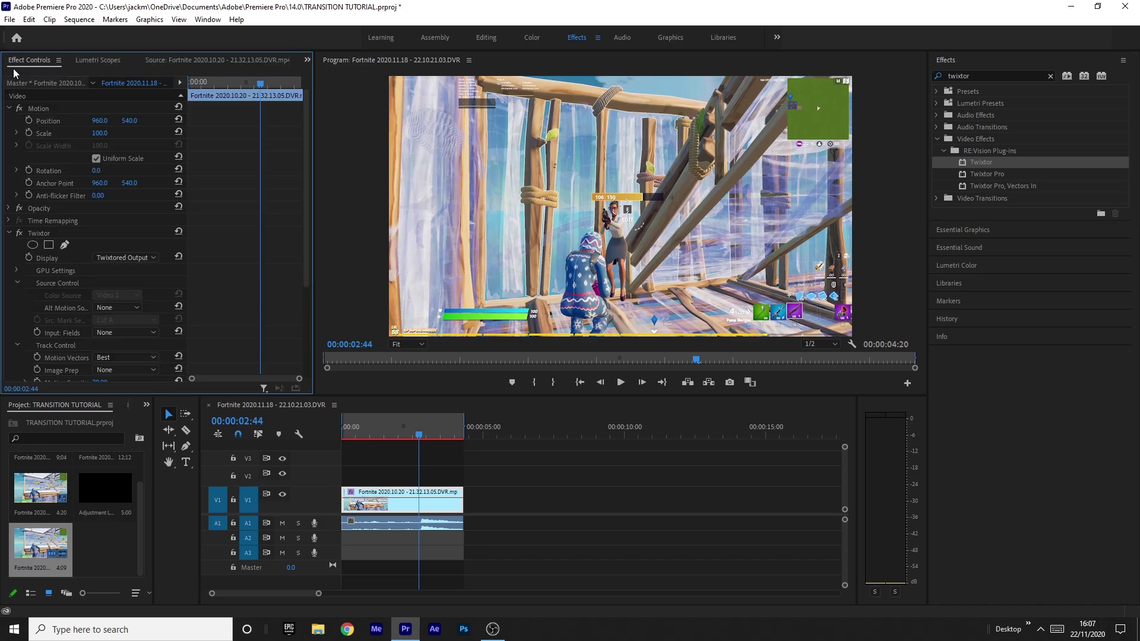
scroll(122, 186, "down", 5)
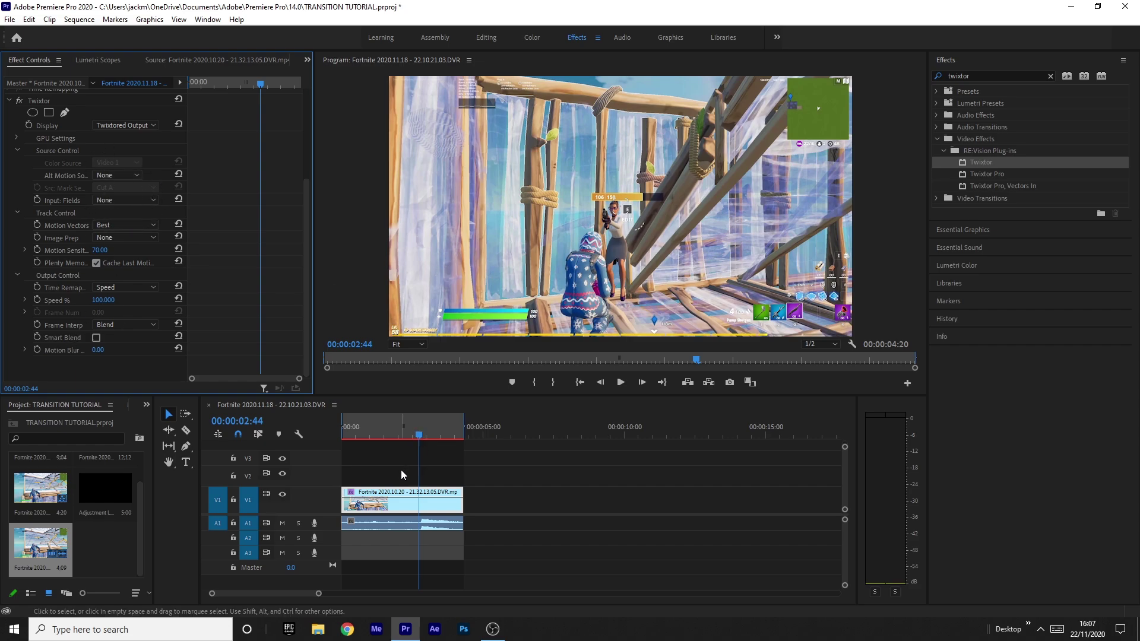
scroll(429, 445, "up", 5)
scroll(421, 447, "up", 1)
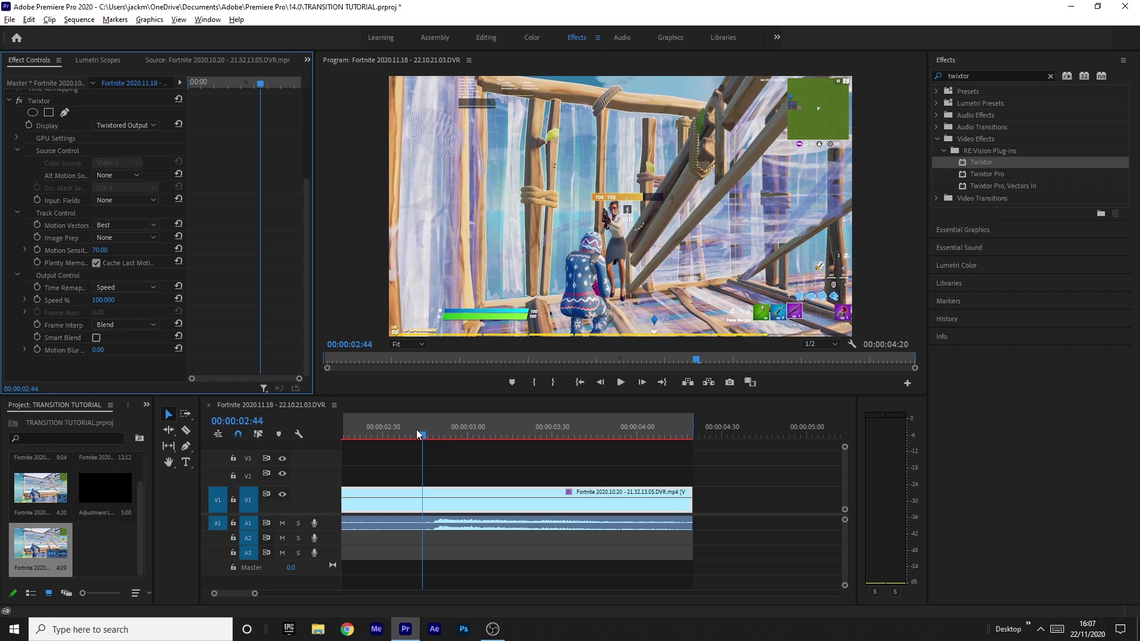
left_click_drag(422, 433, 423, 428)
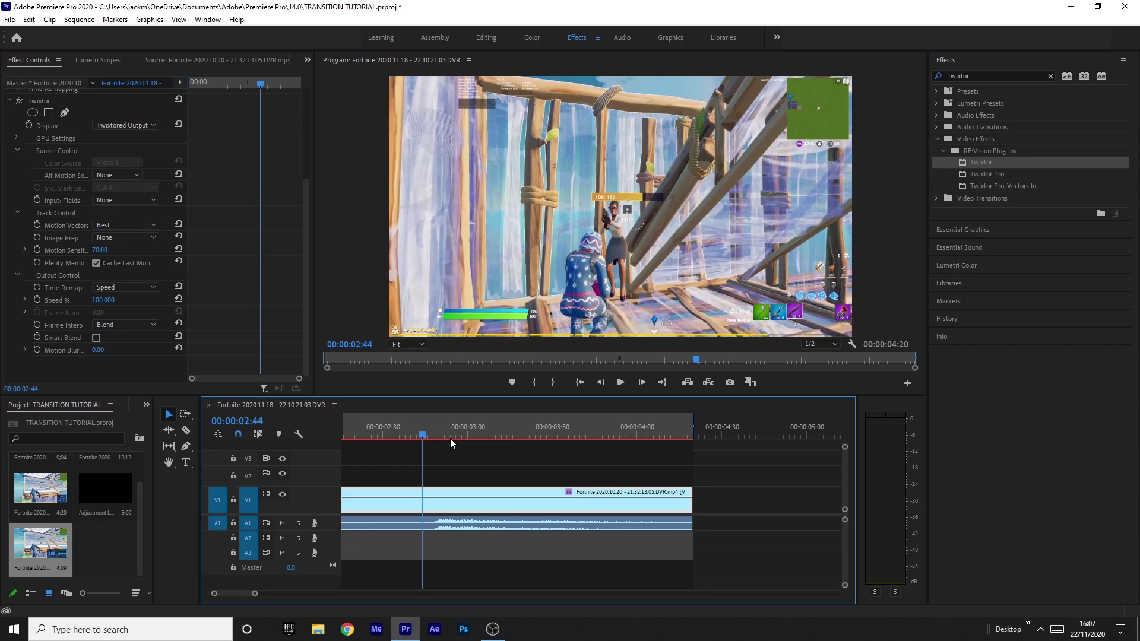
Step to 00:00:02:41 and start keyframing Twixtor's Speed % at 100
key("Right")
key("Left")
key("Right")
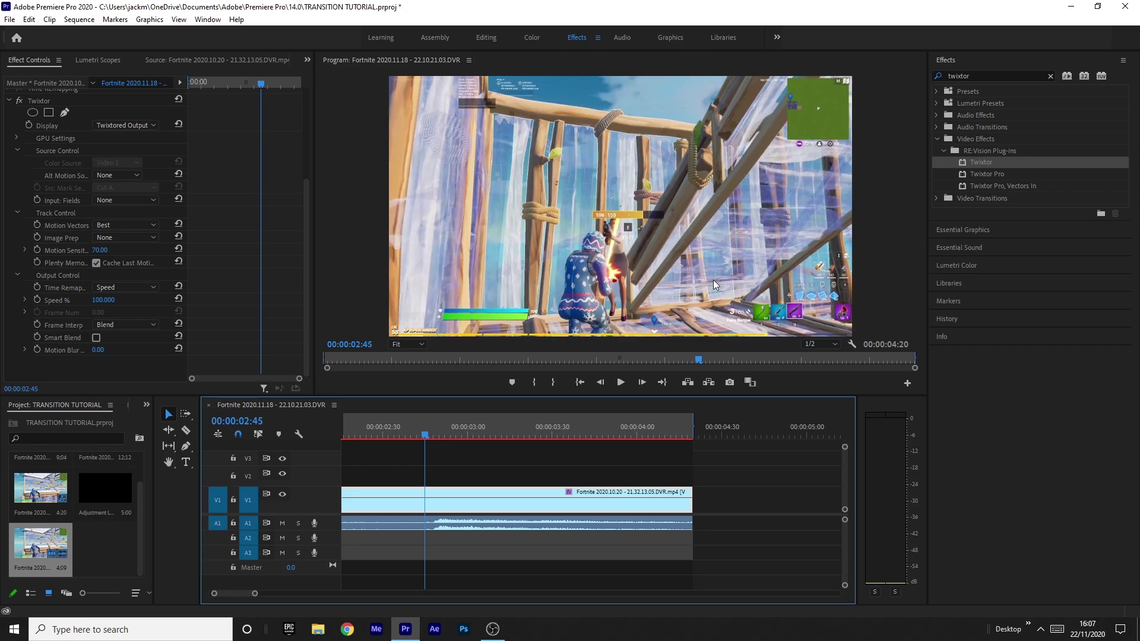
key("Left")
key("Left")
key("Left")
key("Left")
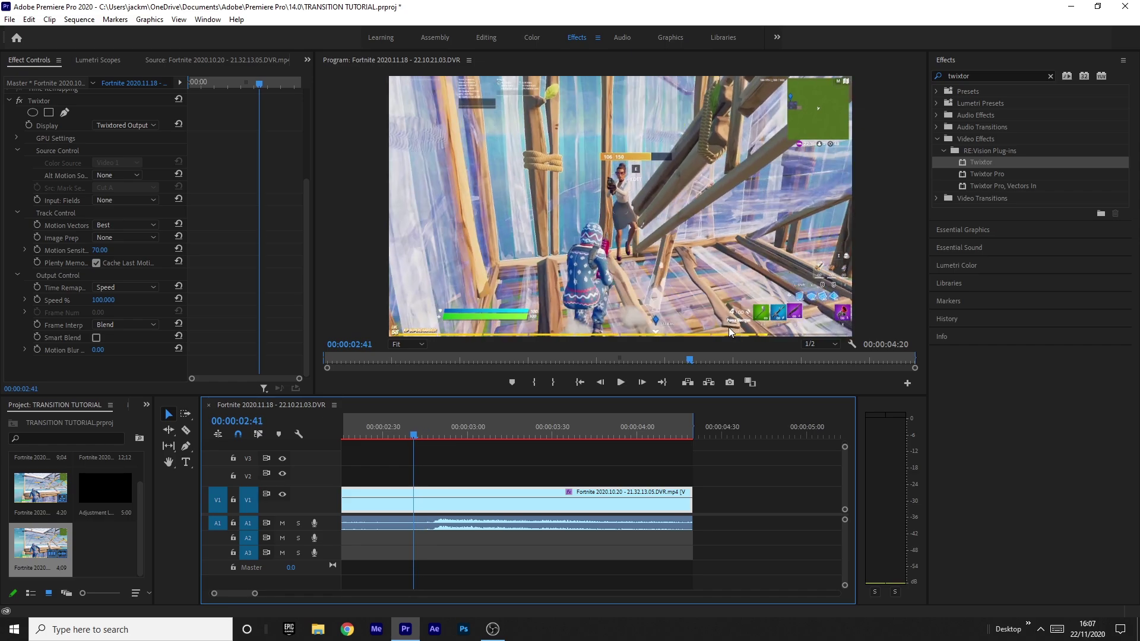
left_click(37, 298)
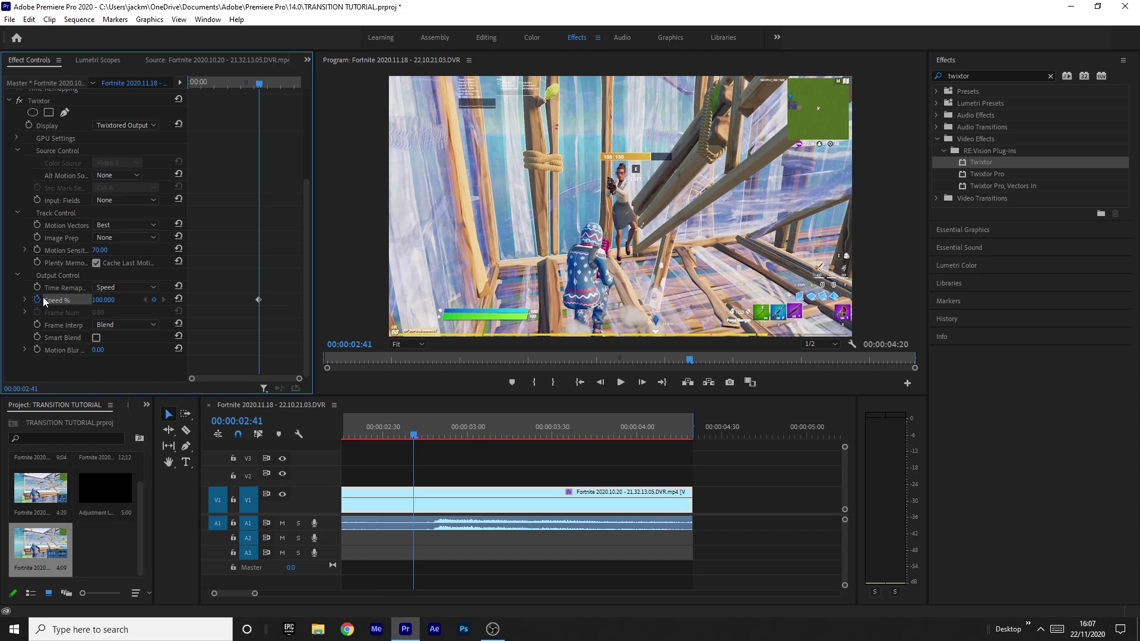
Advance to 02:44 and set Speed % to 250
key("Right")
key("Right")
key("Right")
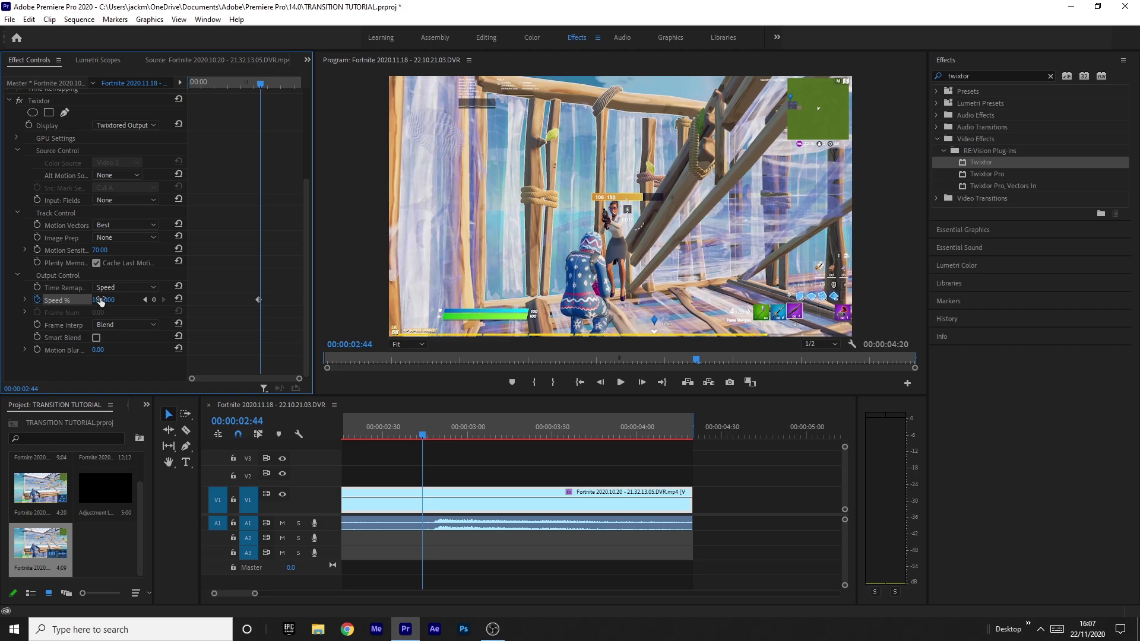
left_click(100, 300)
type("25")
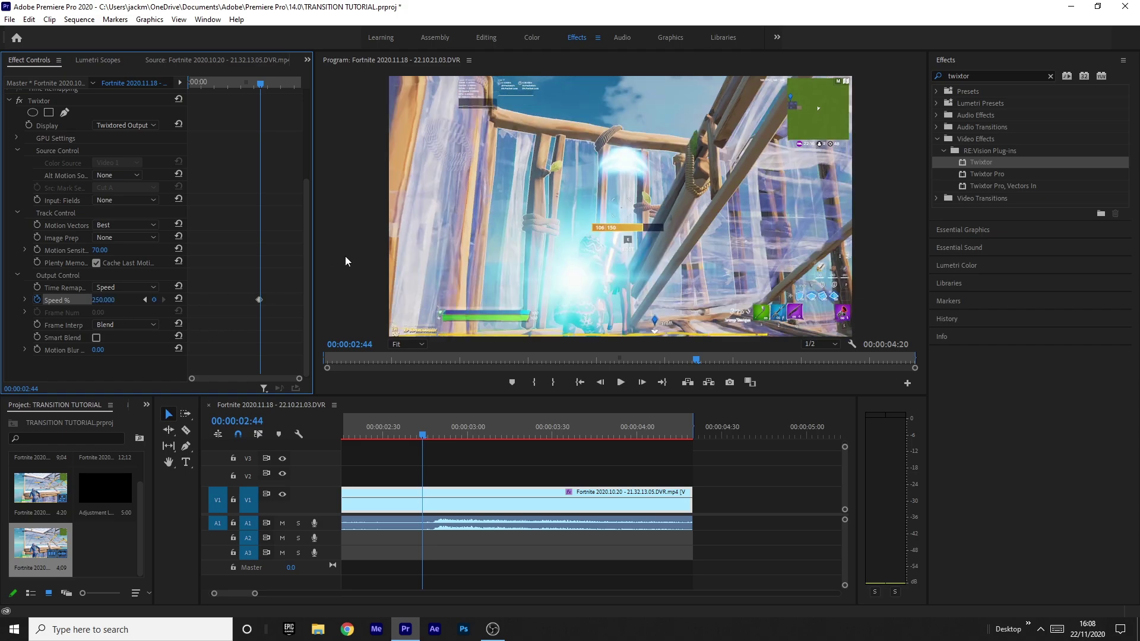
Add a Speed % keyframe of 50 at the 02:49 kill
key("Right")
key("Right")
key("Right")
key("Right")
key("Right")
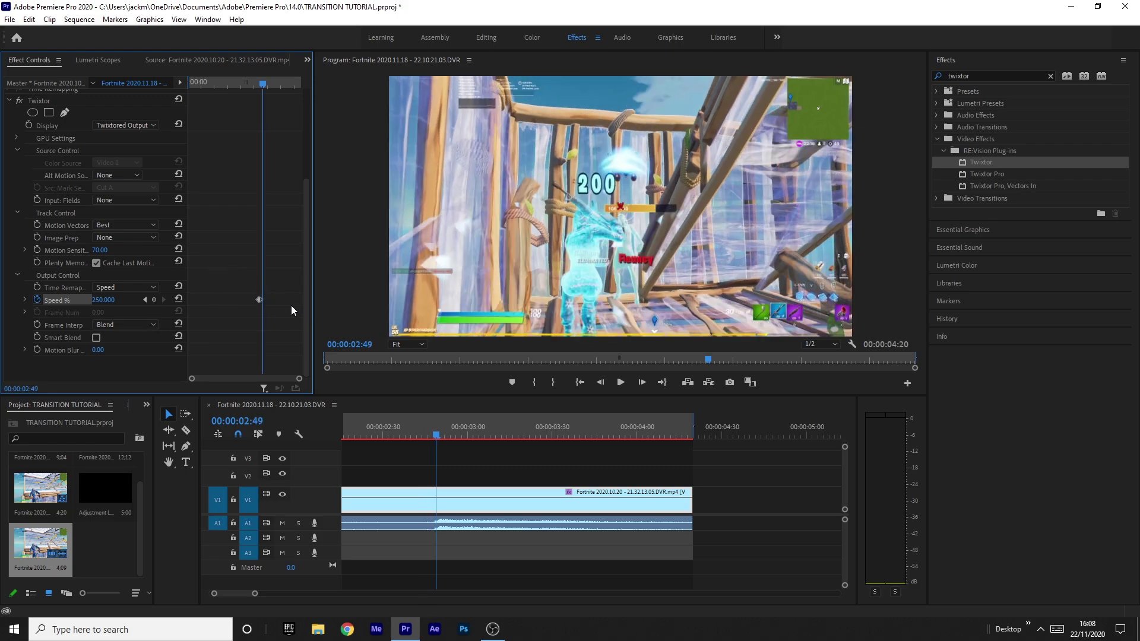
left_click(155, 299)
left_click(101, 300)
type("50")
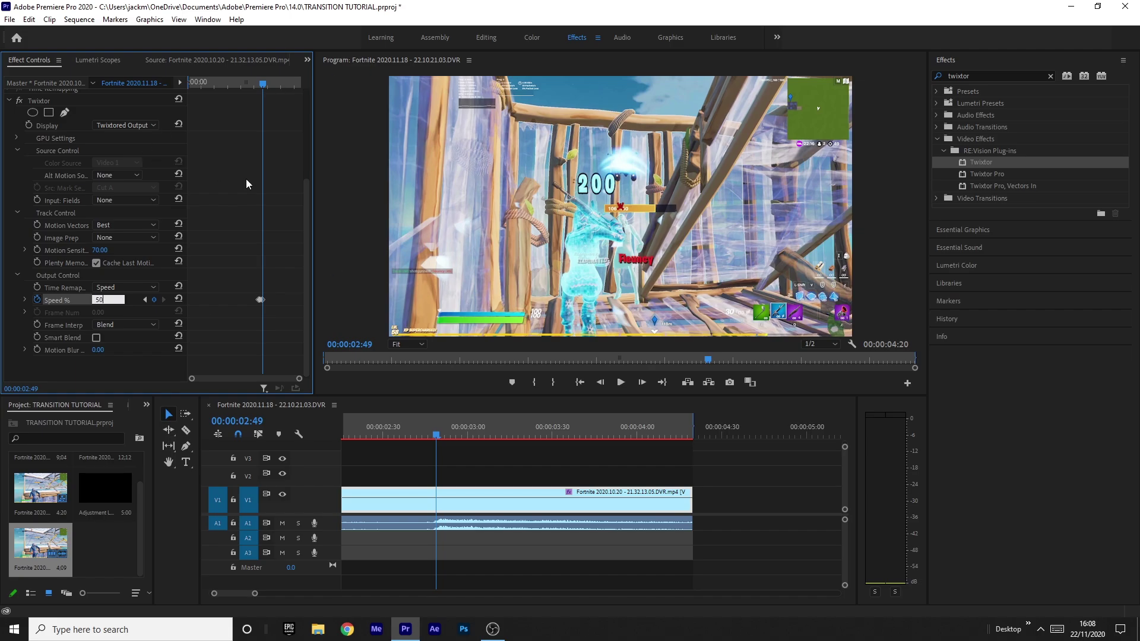
key("Return")
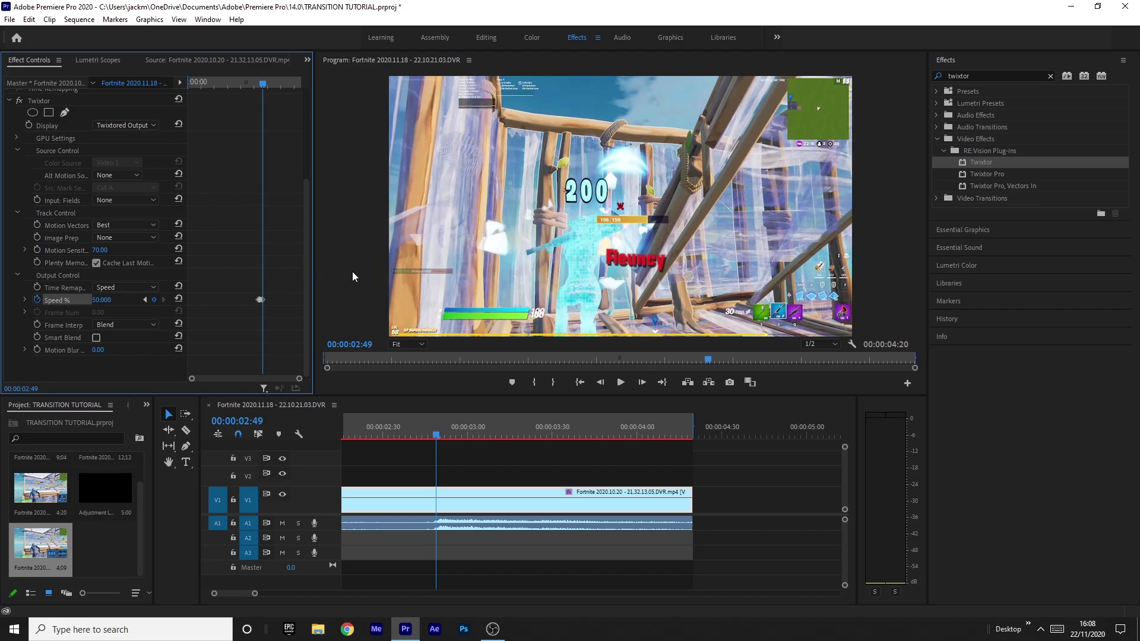
left_click_drag(268, 83, 305, 87)
Set Speed % back to 100 at the clip's end
left_click(102, 300)
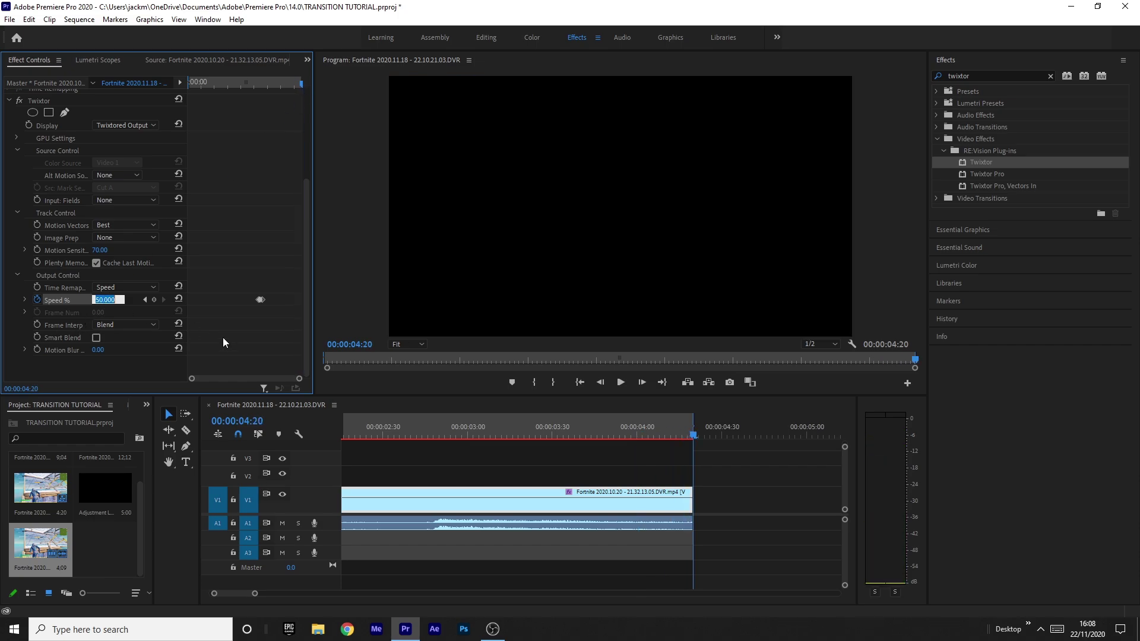
type("100")
key("Return")
Zoom the timeline out and play from 00:00:01:40 to preview the ramp into the kill
mouse_move(250, 83)
left_mouse_down()
mouse_move(264, 83)
mouse_move(250, 83)
left_mouse_up()
key("minus")
key("minus")
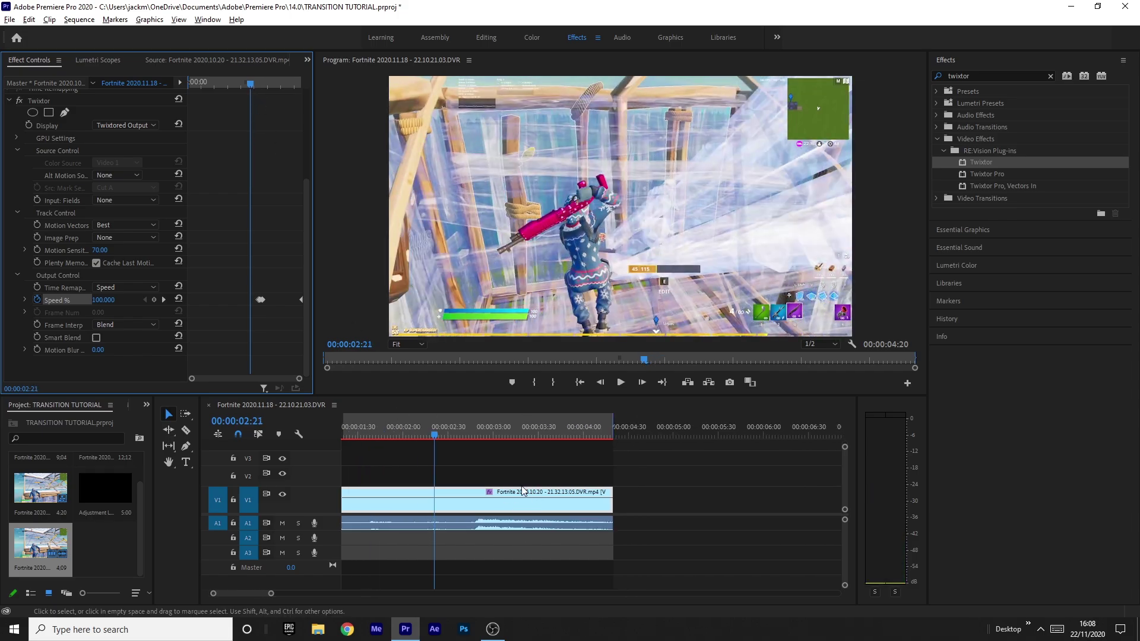
left_click(420, 437)
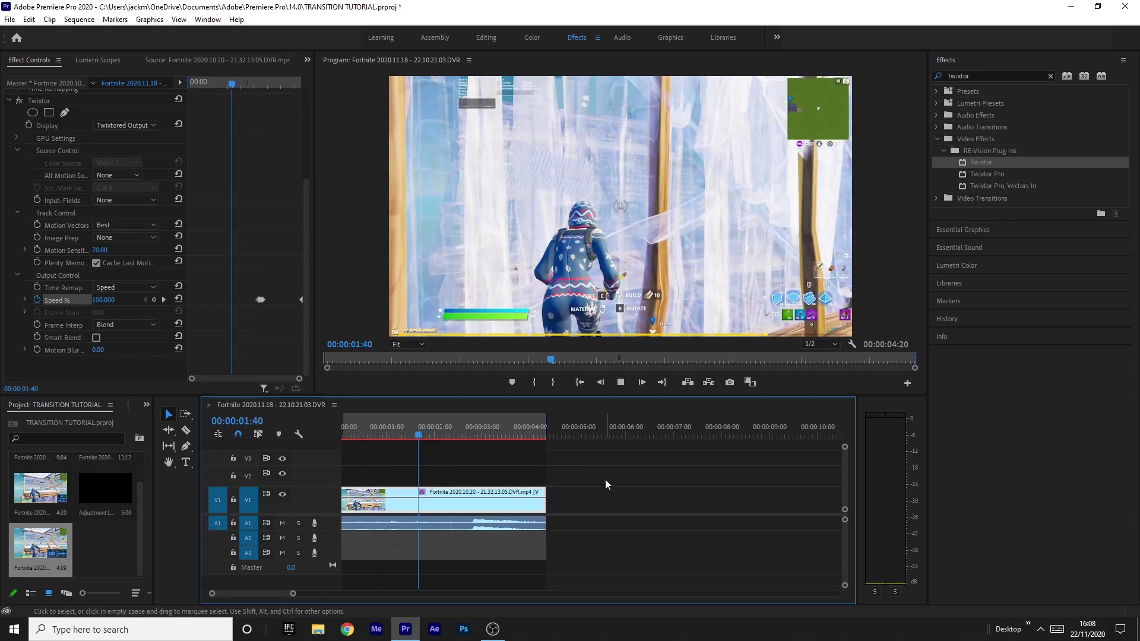
key("space")
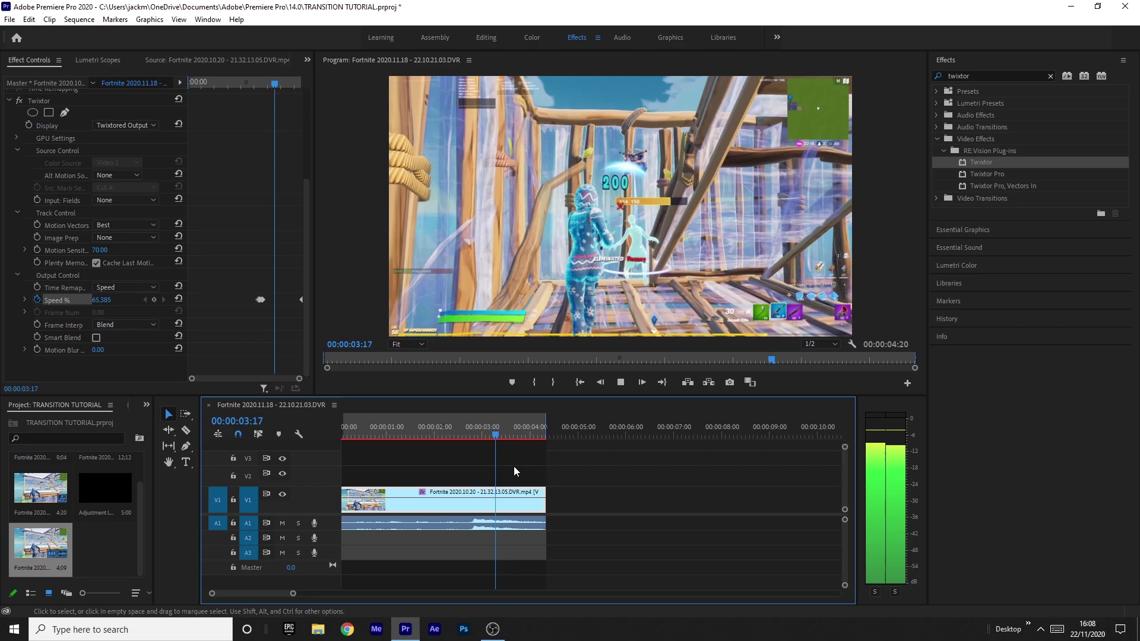
left_click(467, 432)
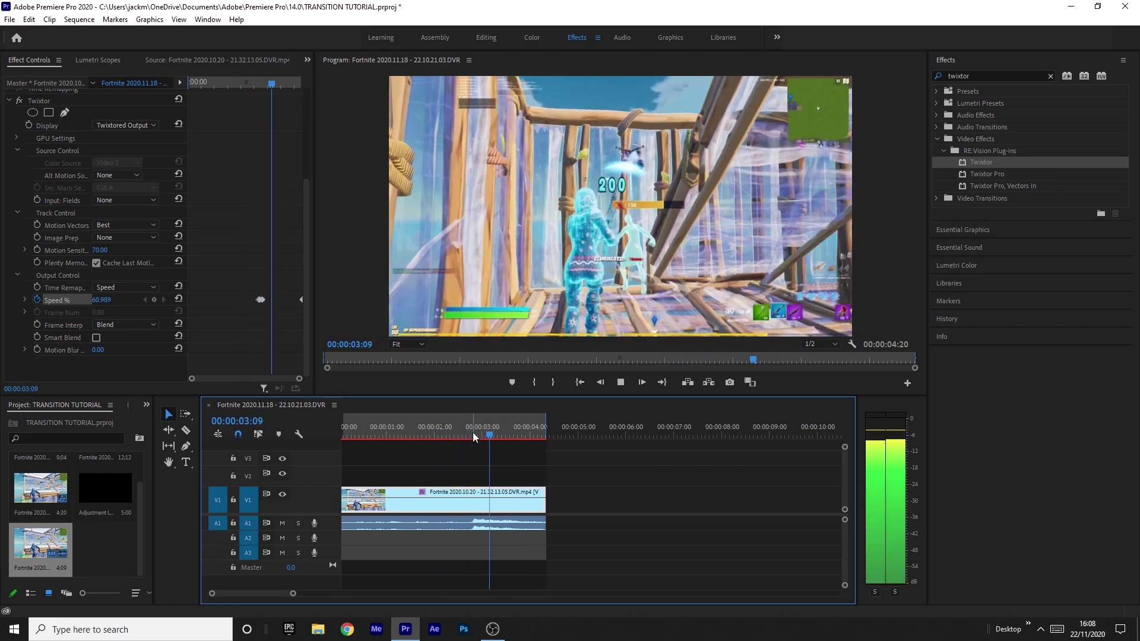
left_click(468, 429)
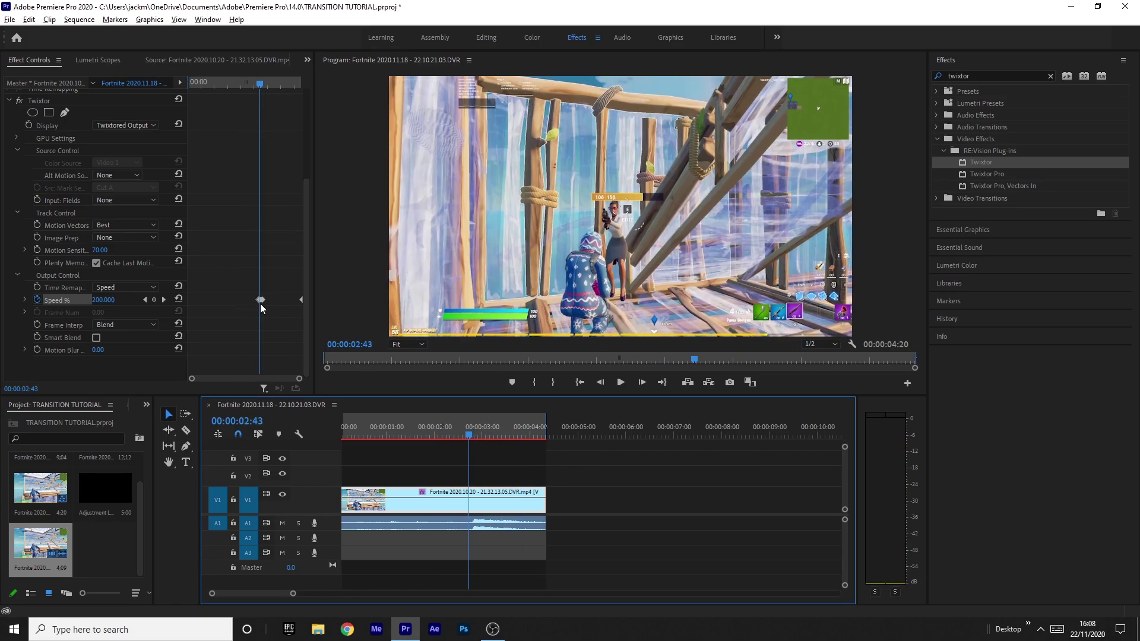
scroll(261, 307, "up", 2)
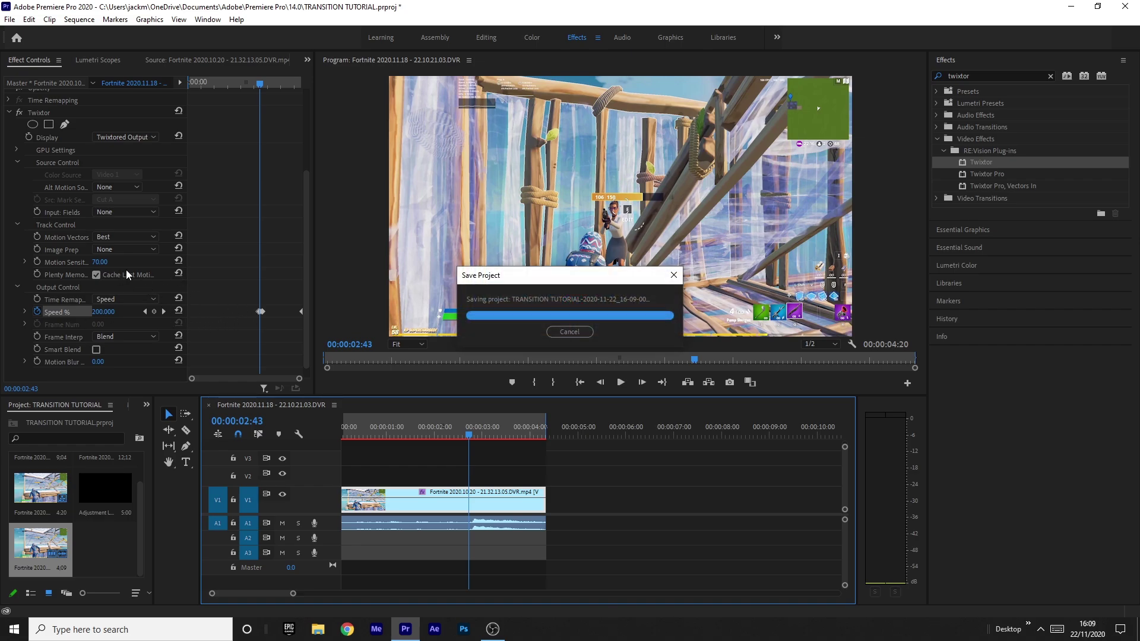
Jump to the 02:49 Speed % keyframe, check its 25% value, and scrub past it
left_click(263, 84)
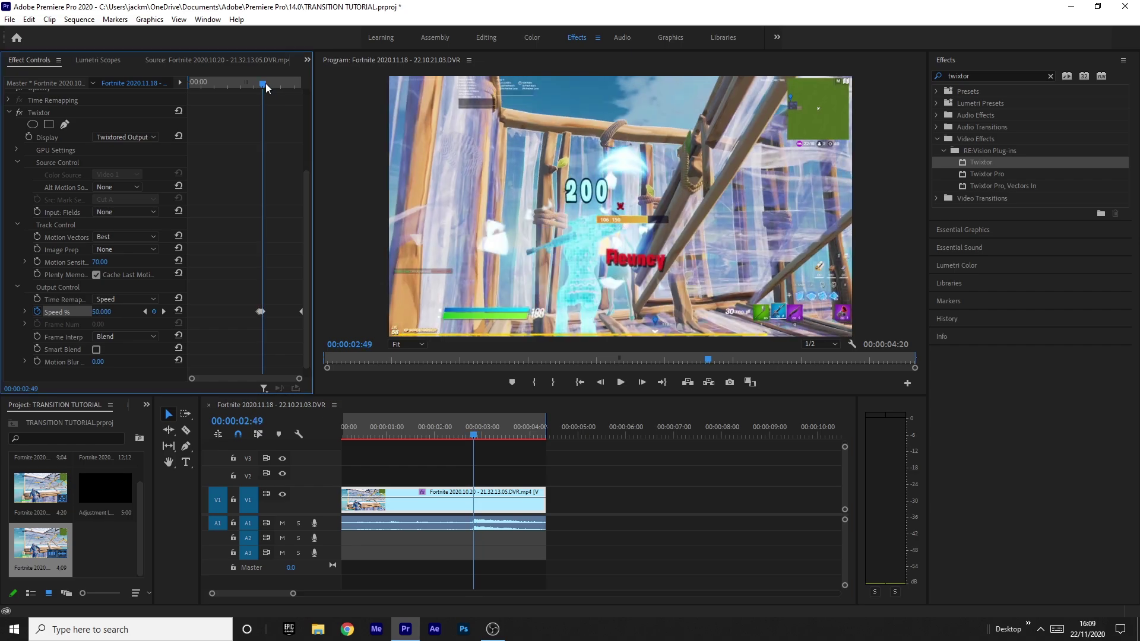
left_click(104, 313)
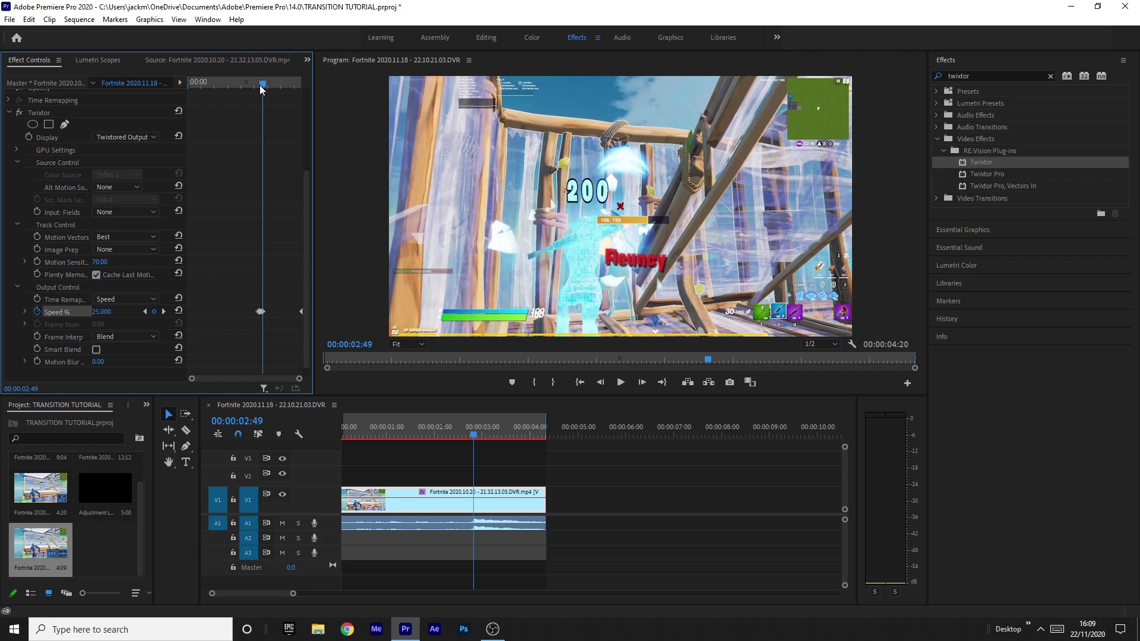
left_click_drag(263, 84, 186, 105)
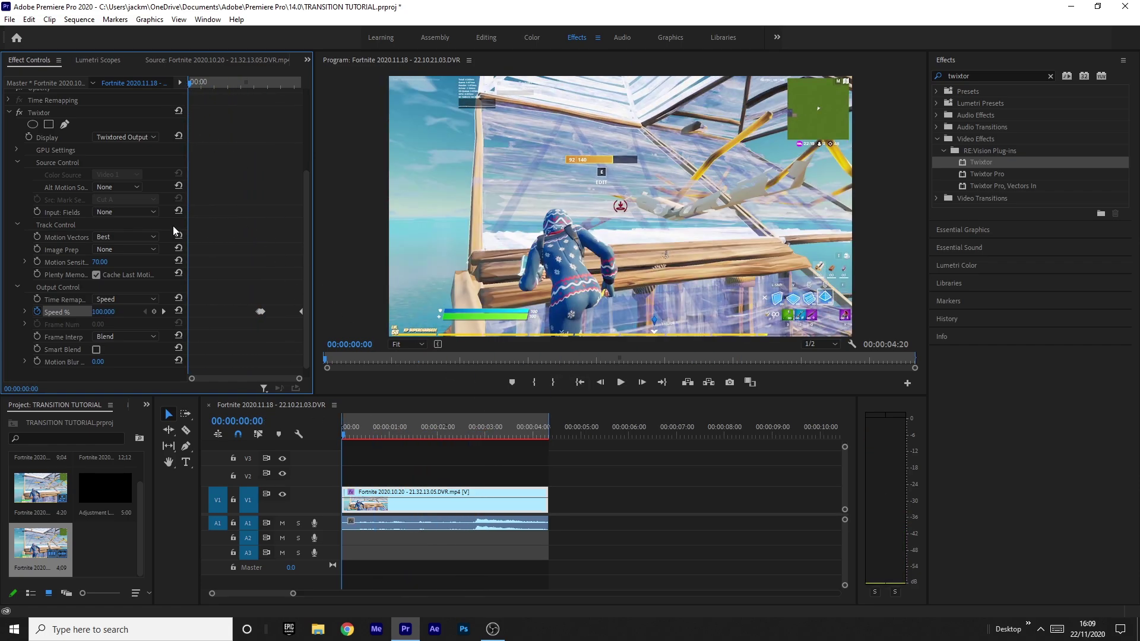
Play the sequence from near its start, stopping just before the kill
left_click_drag(259, 90, 264, 89)
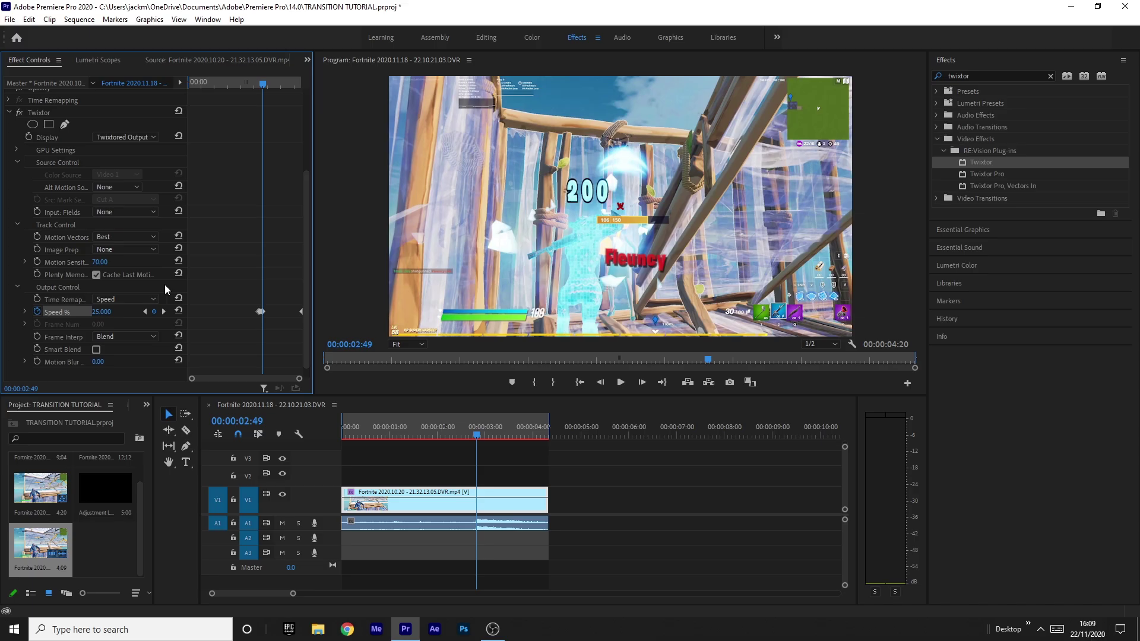
left_click(347, 435)
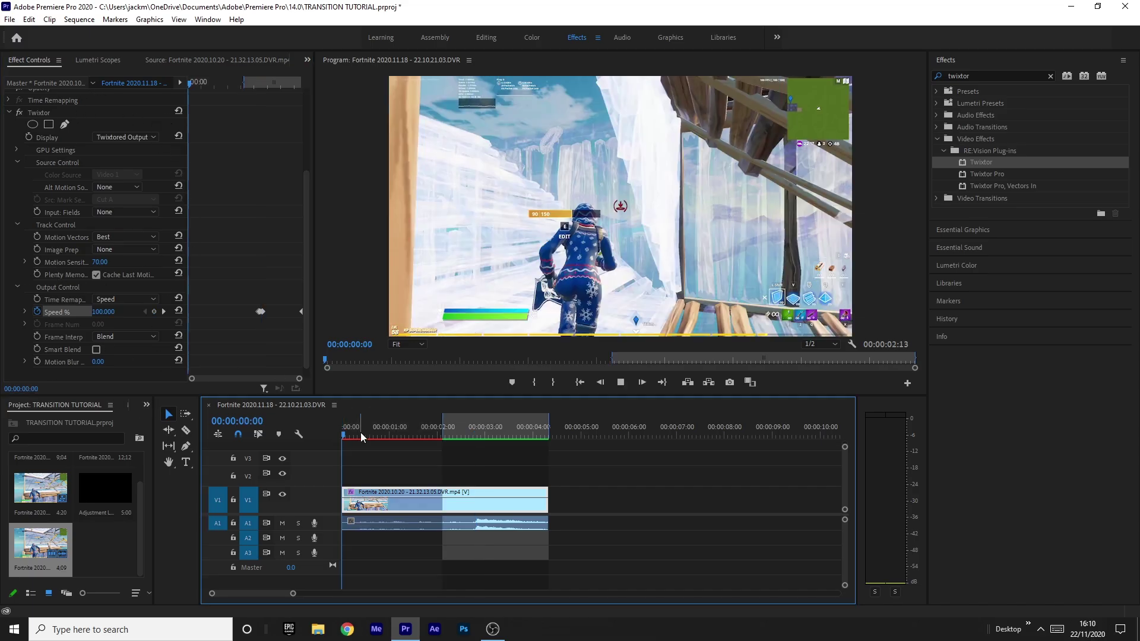
key("space")
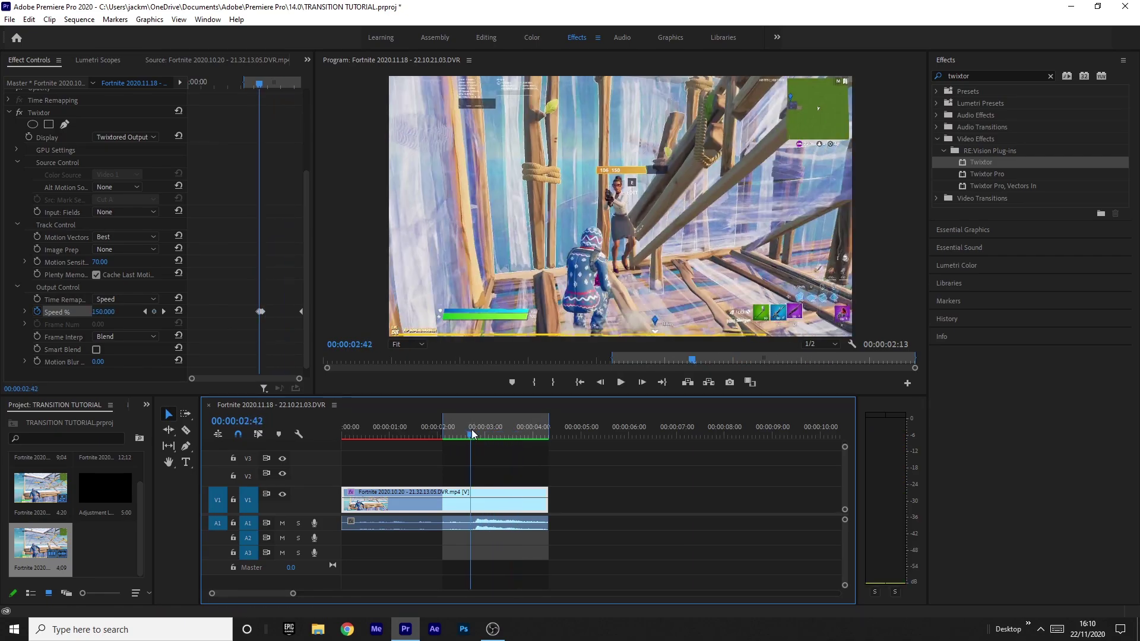
key("space")
Scrub the frames after the 02:49 kill through to 00:00:03:22
scroll(253, 308, "up", 1)
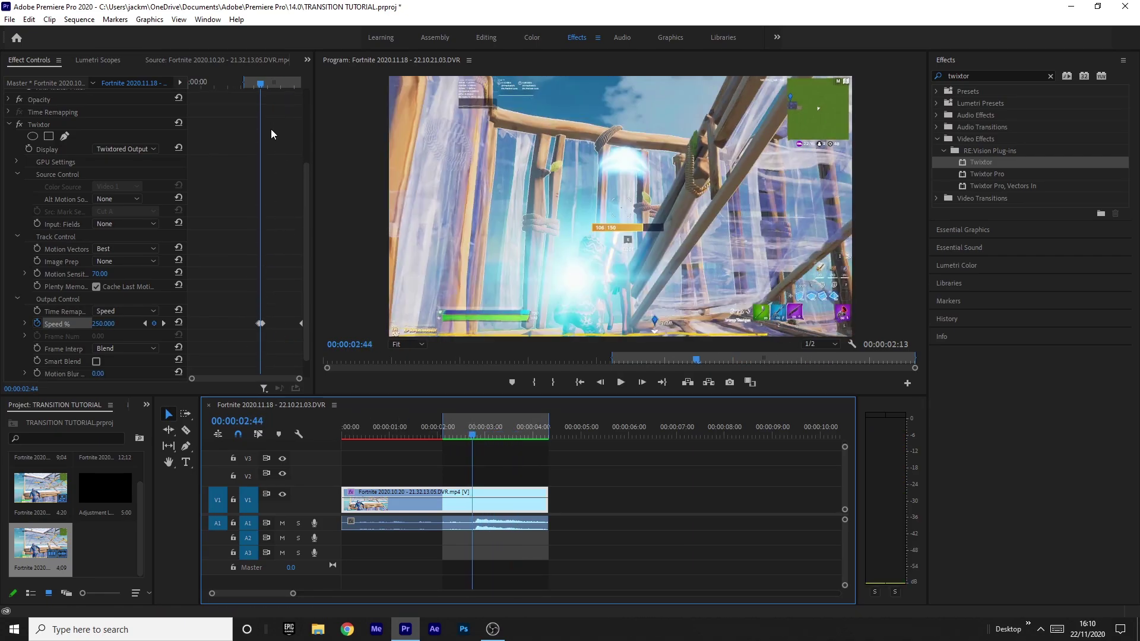
left_click(271, 85)
left_click_drag(271, 85, 263, 84)
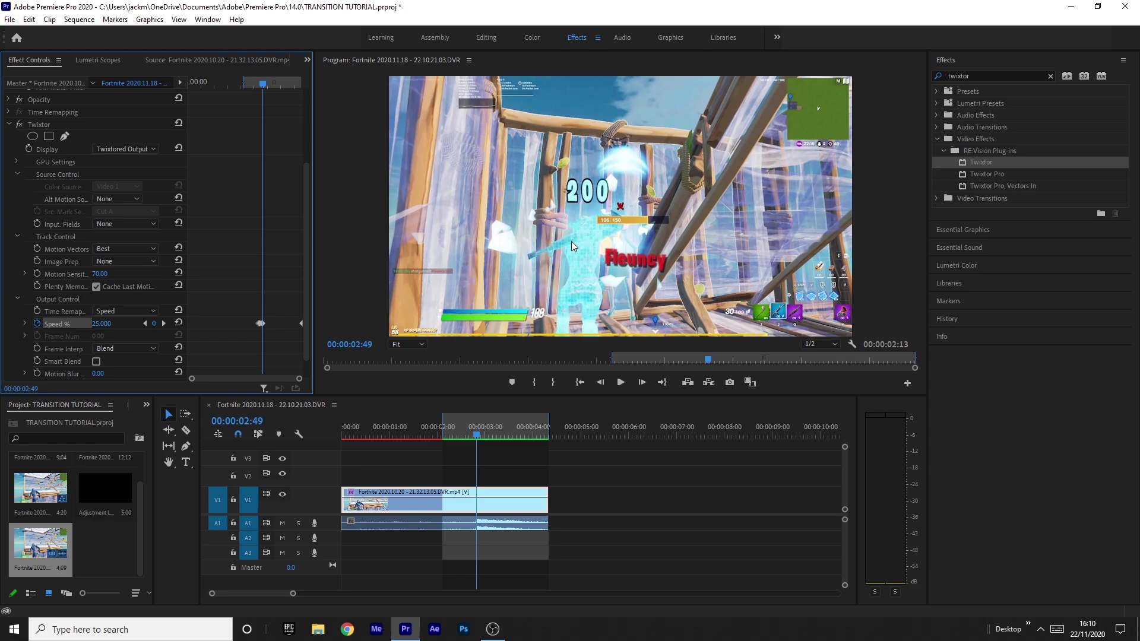
left_click_drag(190, 380, 211, 380)
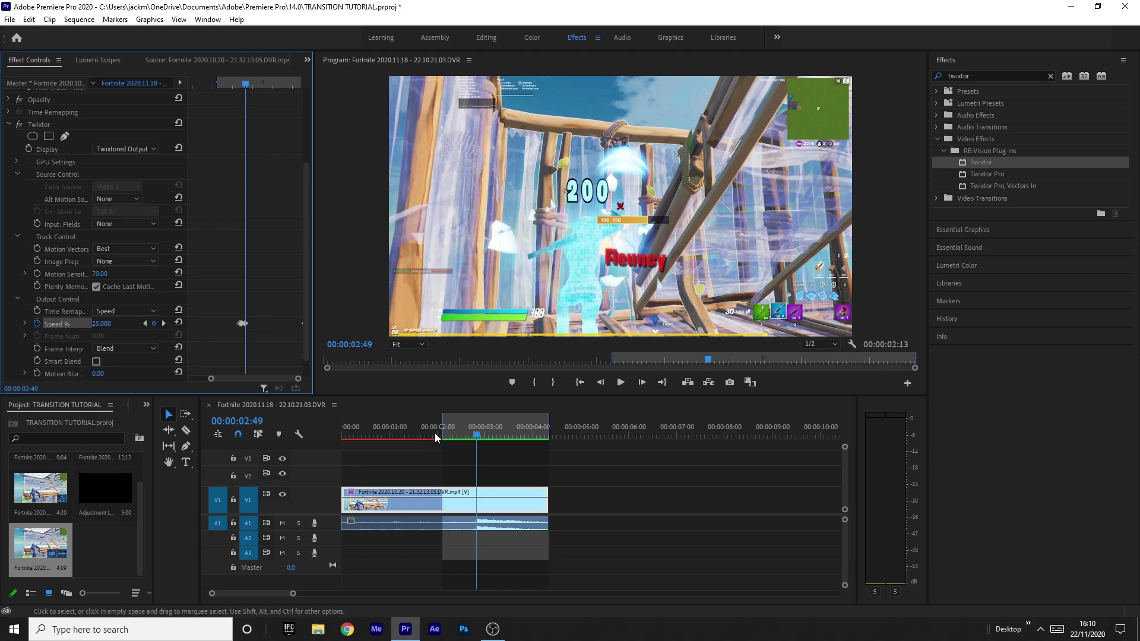
left_click(495, 435)
left_click_drag(496, 437, 502, 433)
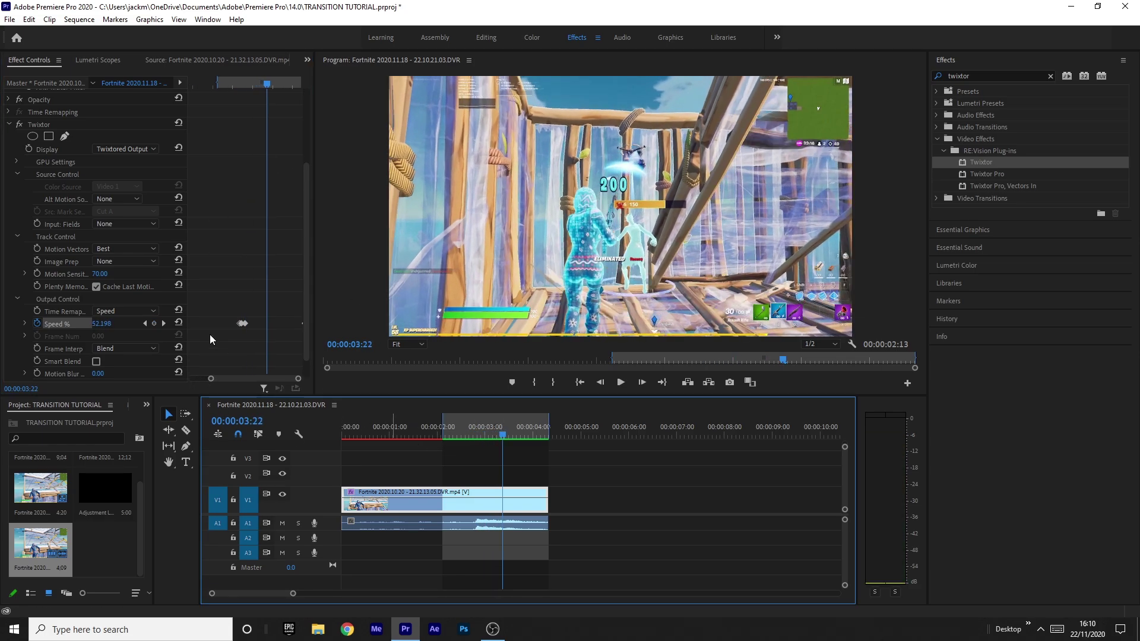
Zoom the Effect Controls keyframe area in on the Speed % keyframes at 02:44–02:49
left_click_drag(210, 379, 147, 378)
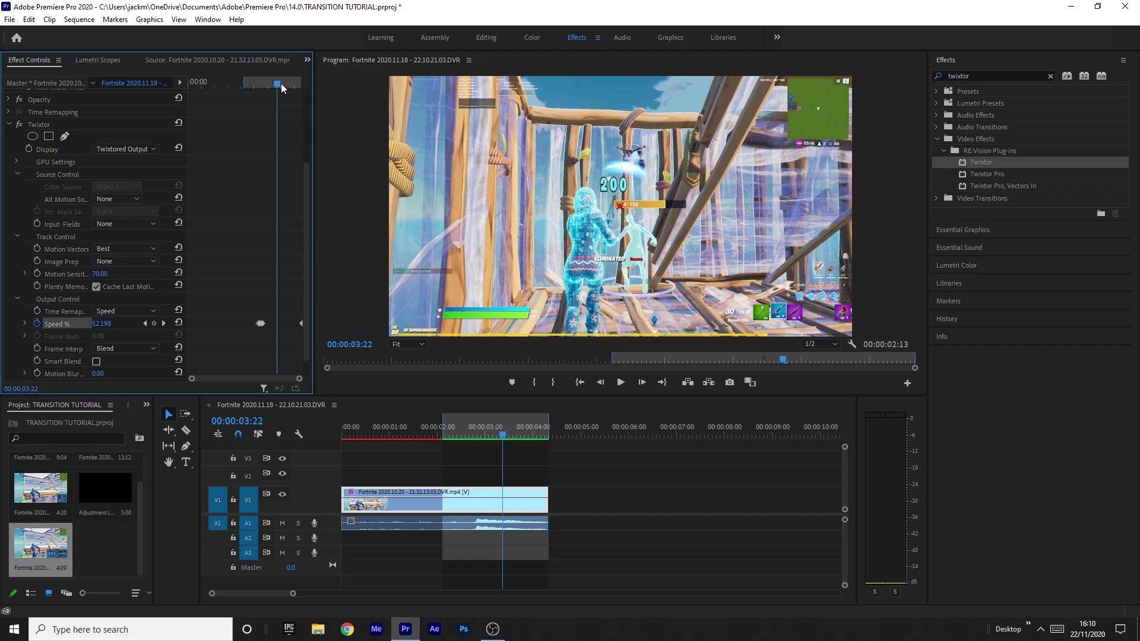
left_click_drag(281, 88, 274, 87)
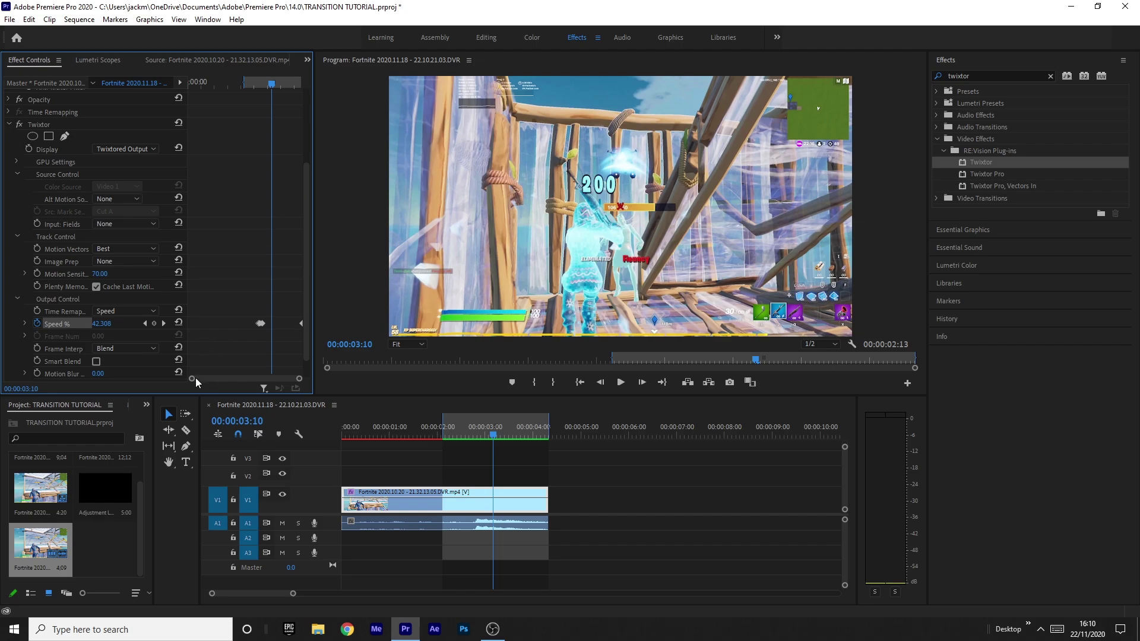
left_click_drag(195, 377, 228, 384)
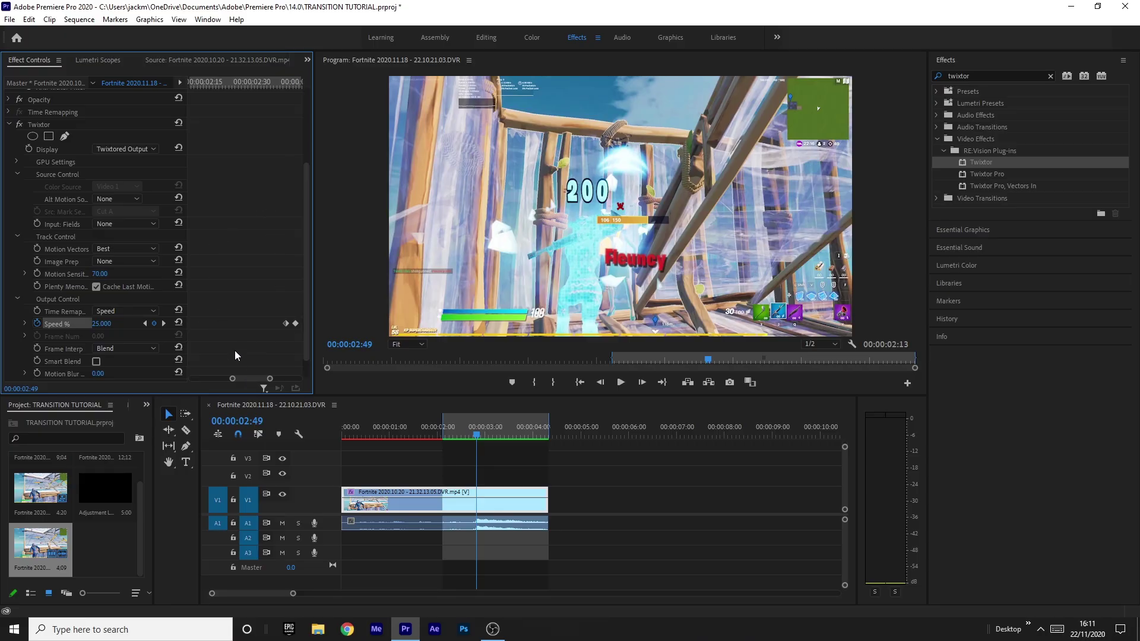
left_click_drag(247, 379, 253, 379)
Jump to the kill keyframe at 00:00:02:49 and set Speed % to 50
left_click_drag(242, 86, 239, 88)
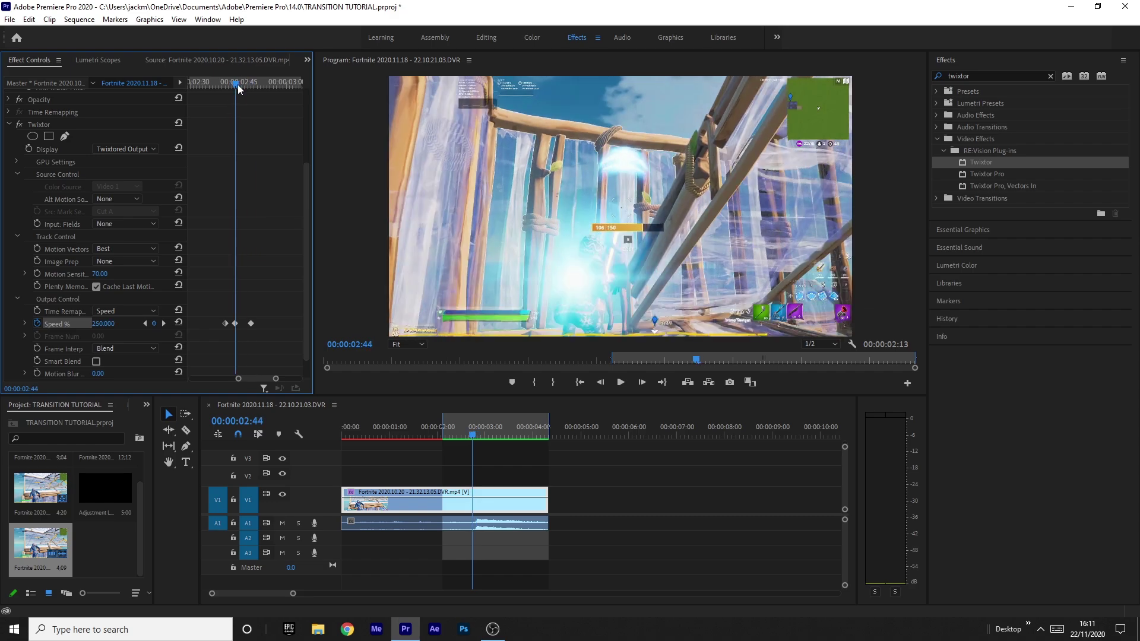
left_click(164, 323)
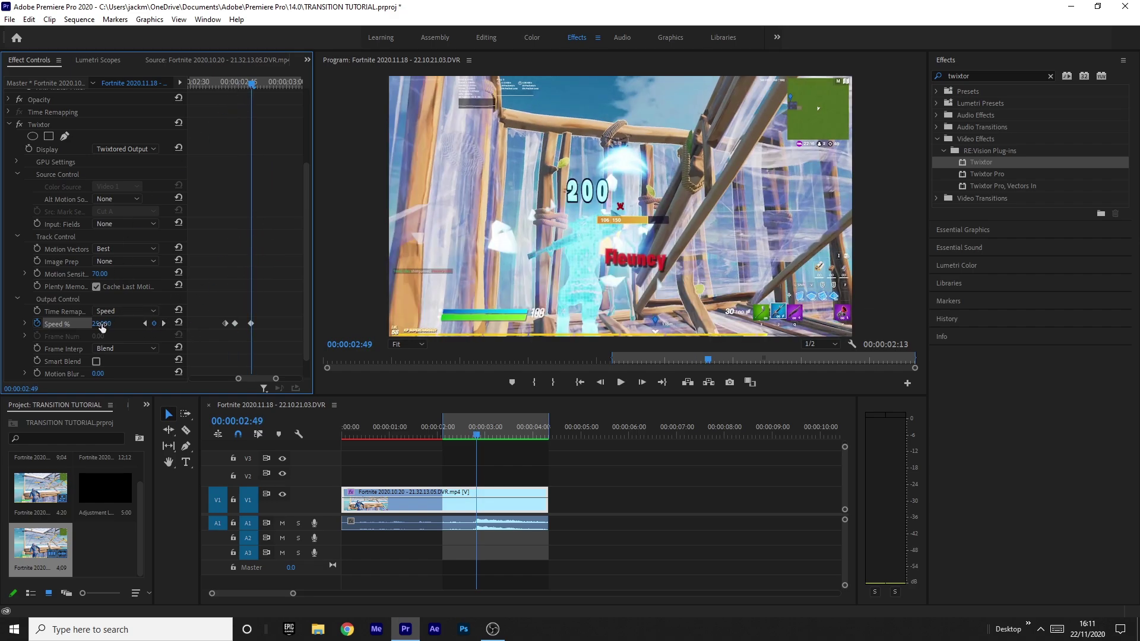
left_click(102, 324)
type("50")
key("Return")
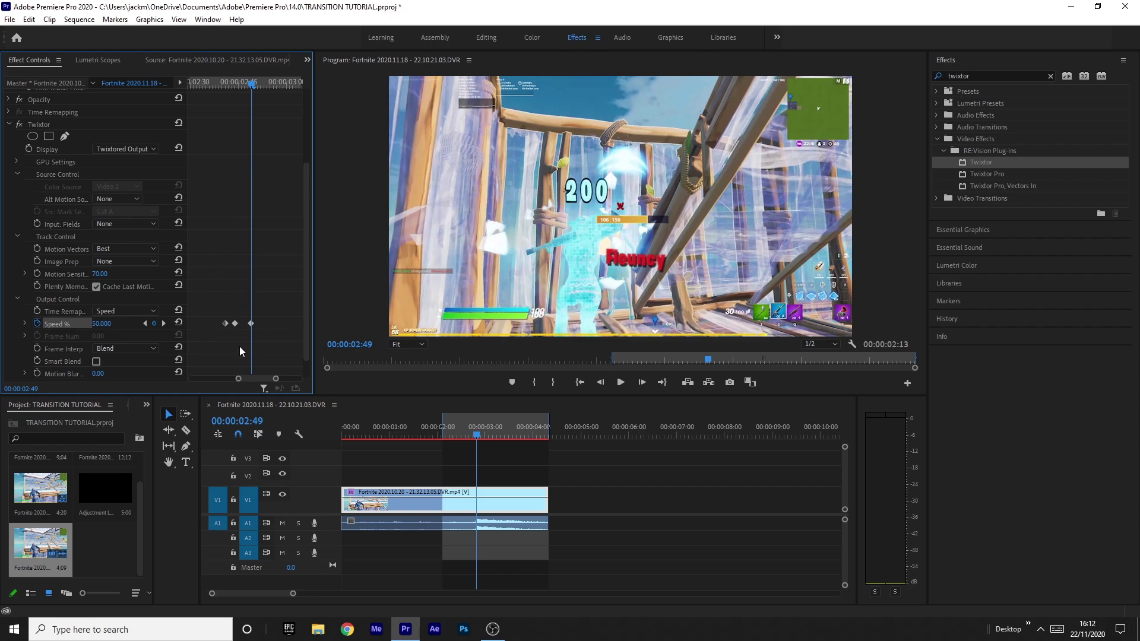
Scrub back to around 00:00:02:22, before the ramp
left_click_drag(251, 375, 247, 378)
left_click_drag(250, 86, 237, 90)
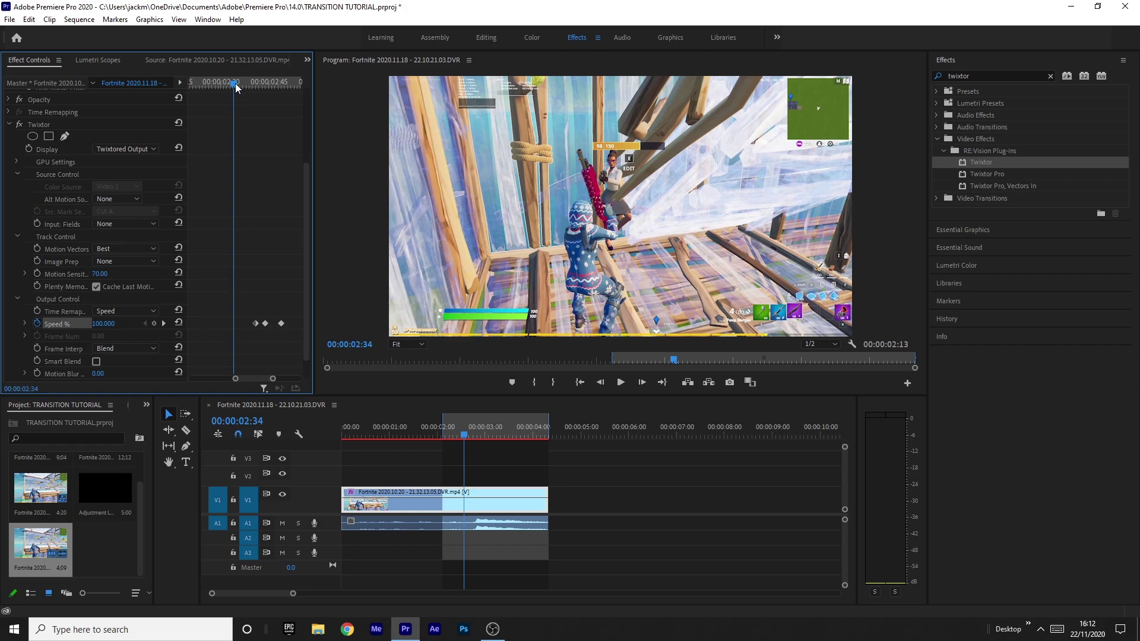
mouse_move(235, 85)
left_mouse_down()
mouse_move(207, 86)
mouse_move(248, 72)
left_mouse_up()
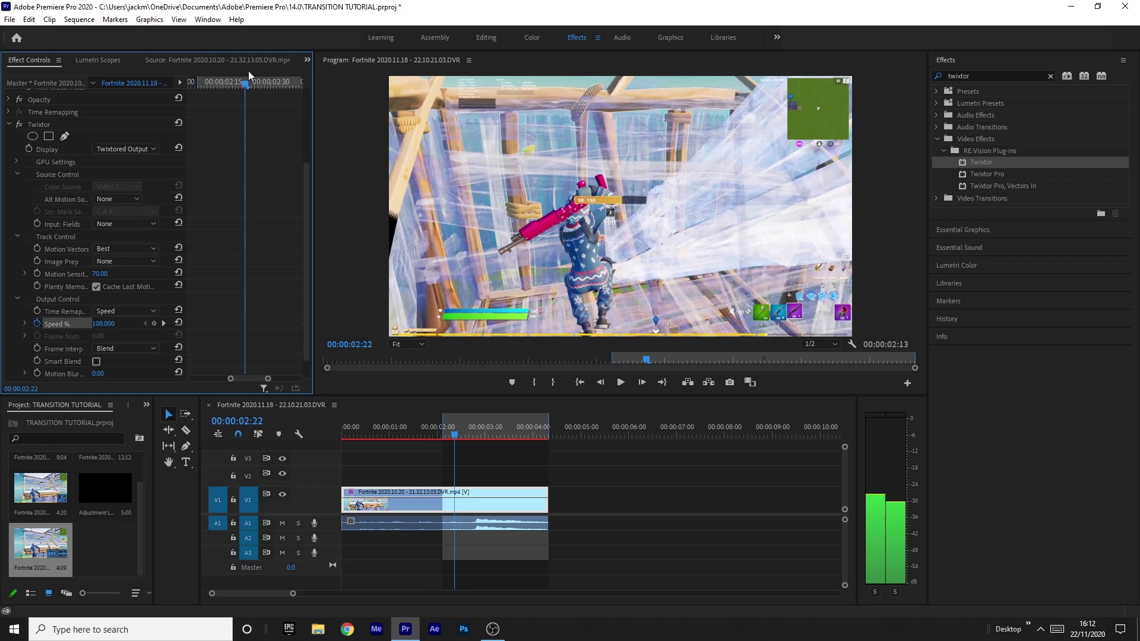
Keyframe Speed % at 100 at 00:00:02:22 and 25 at 00:00:02:29
left_click(154, 323)
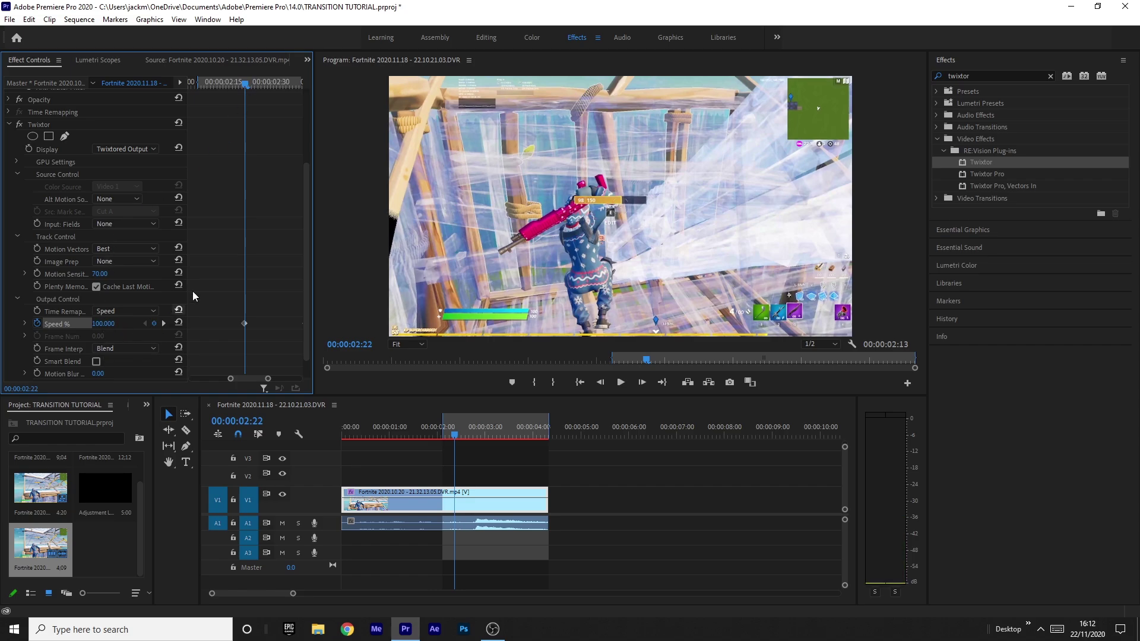
scroll(232, 232, "down", 2)
left_click_drag(249, 85, 261, 89)
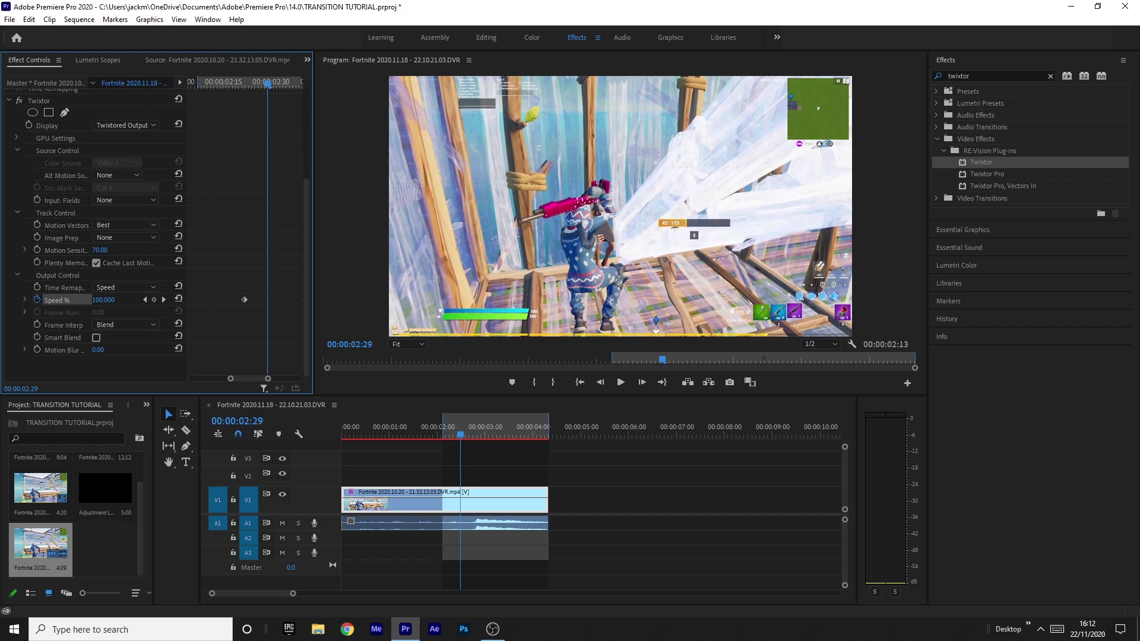
left_click(102, 300)
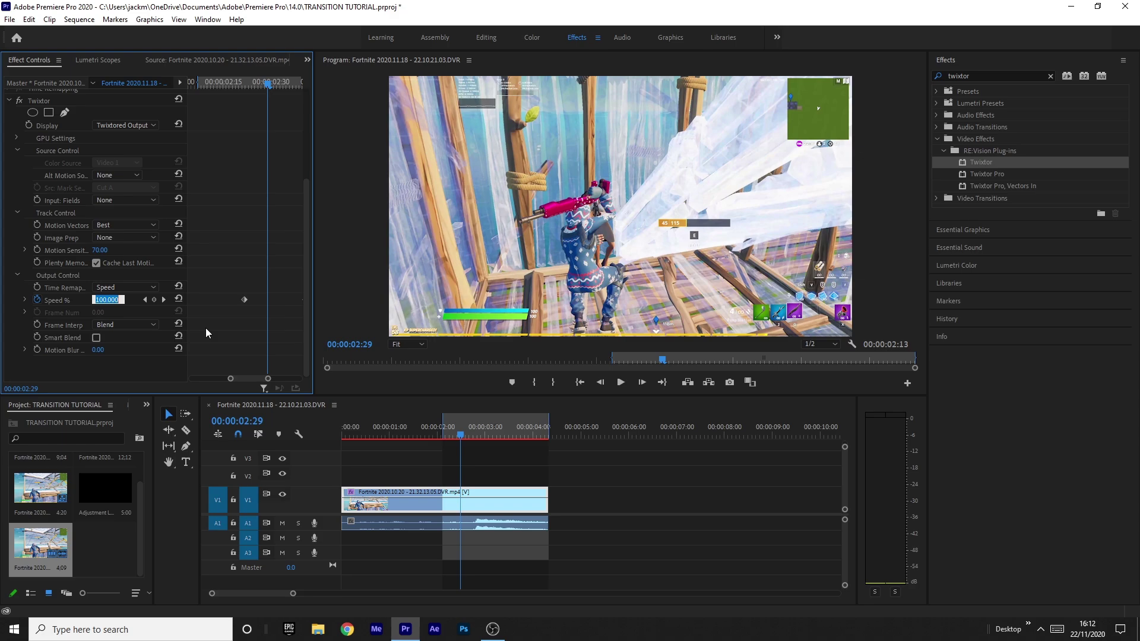
type("25")
key("Return")
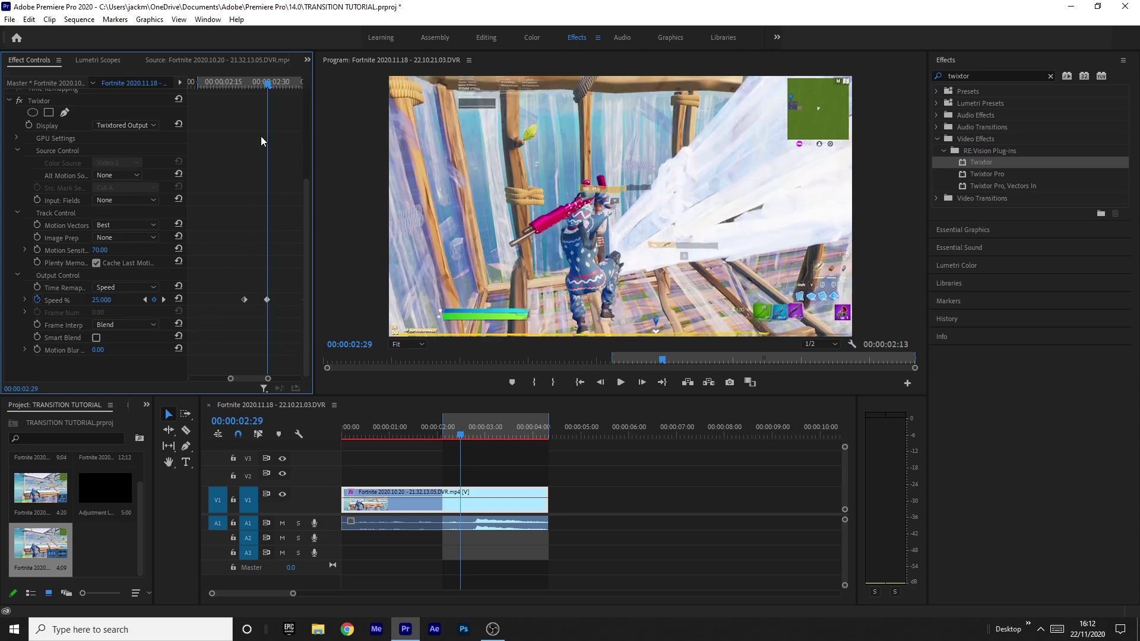
Set Speed % back to 100 at 00:00:02:38 and review the dip
left_click_drag(267, 85, 295, 92)
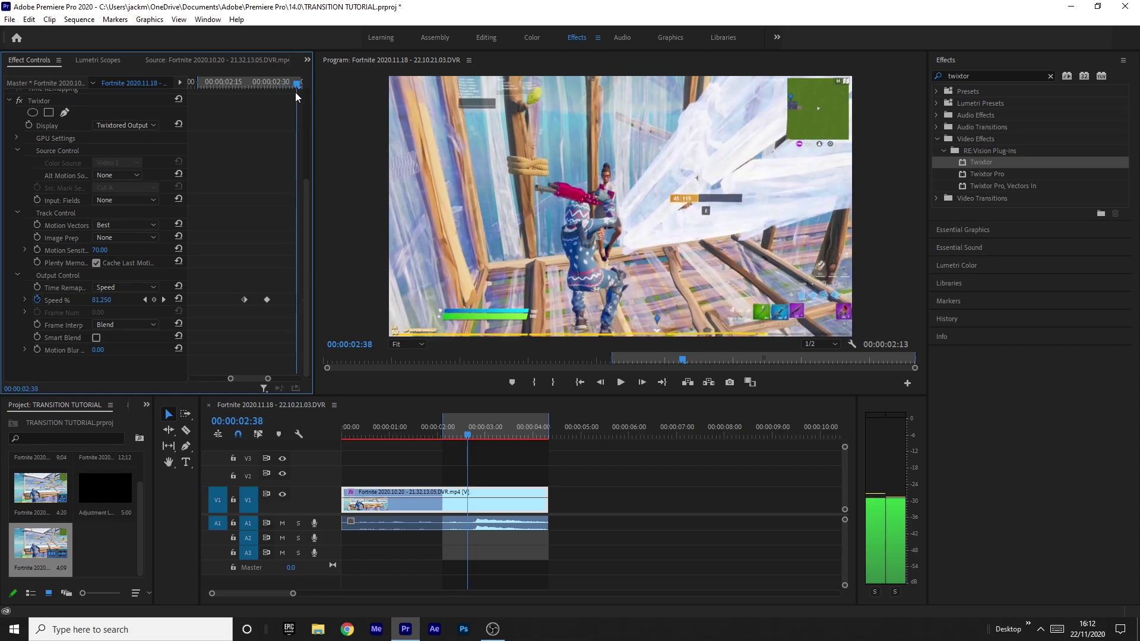
left_click(109, 298)
type("100")
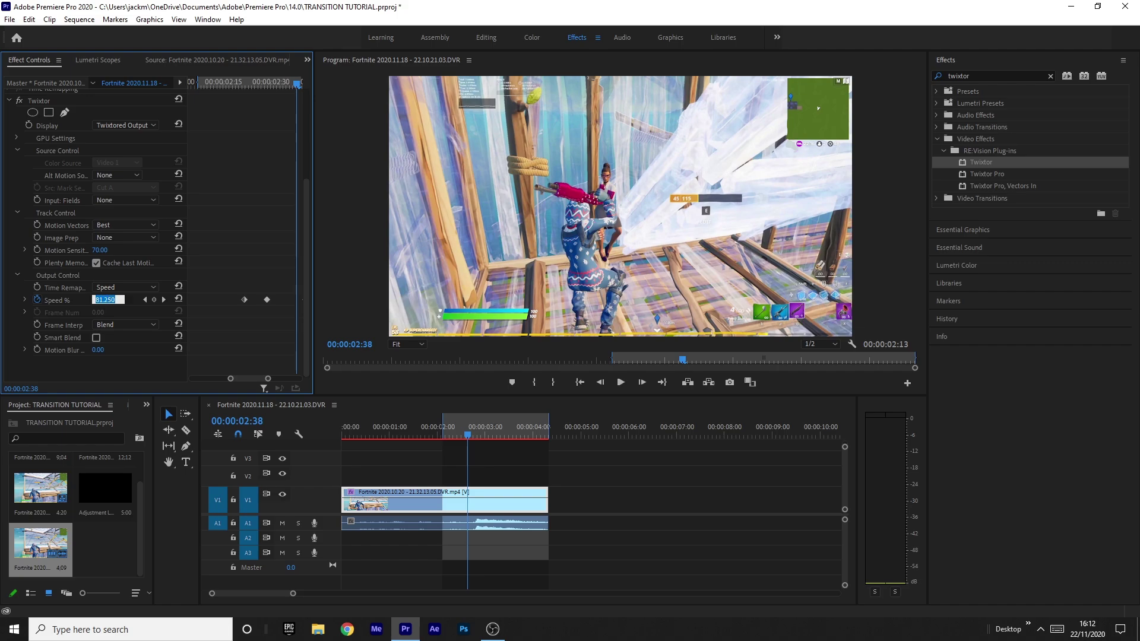
key("Return")
left_click_drag(256, 84, 283, 93)
Retime the ending Speed % keyframes and raise the 02:46 speed to 500%
left_click(268, 300)
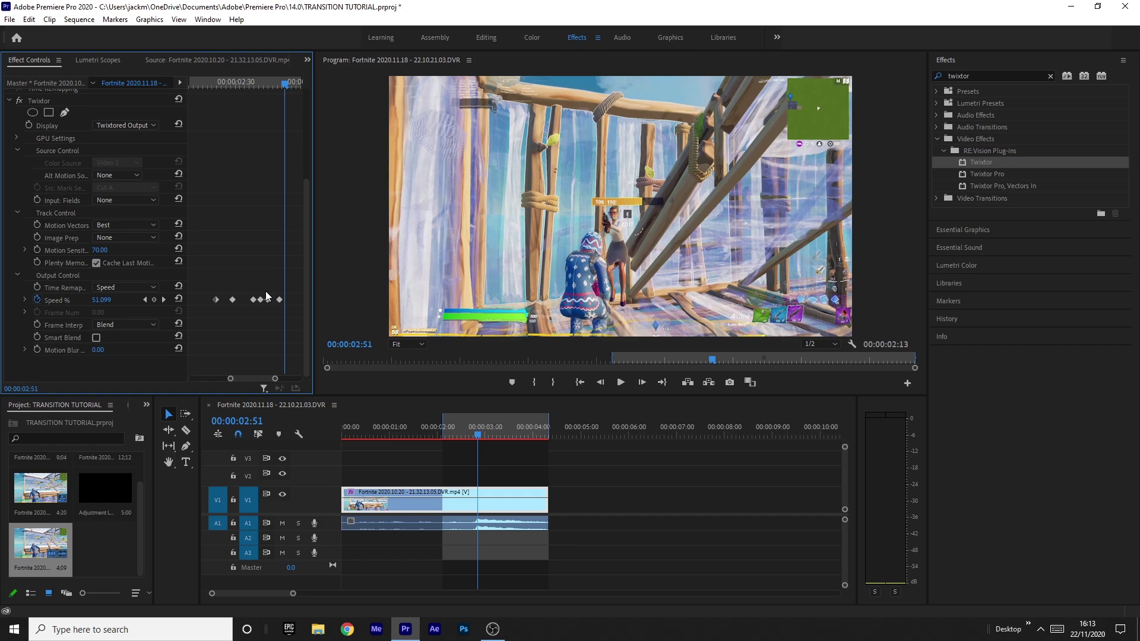
left_click_drag(267, 300, 273, 300)
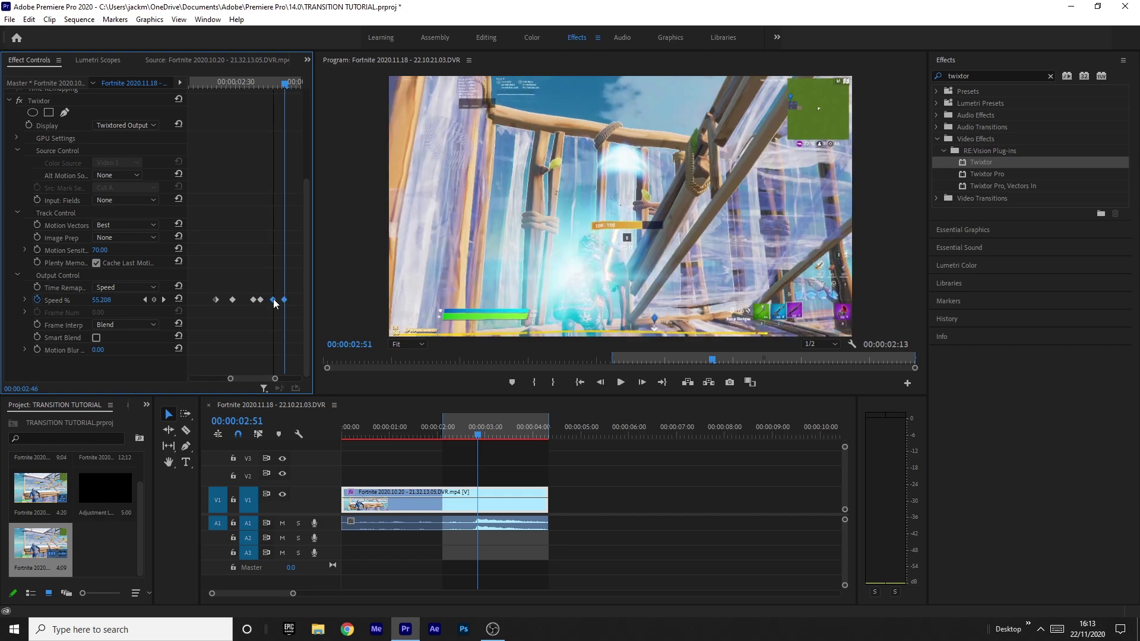
left_click_drag(281, 84, 274, 85)
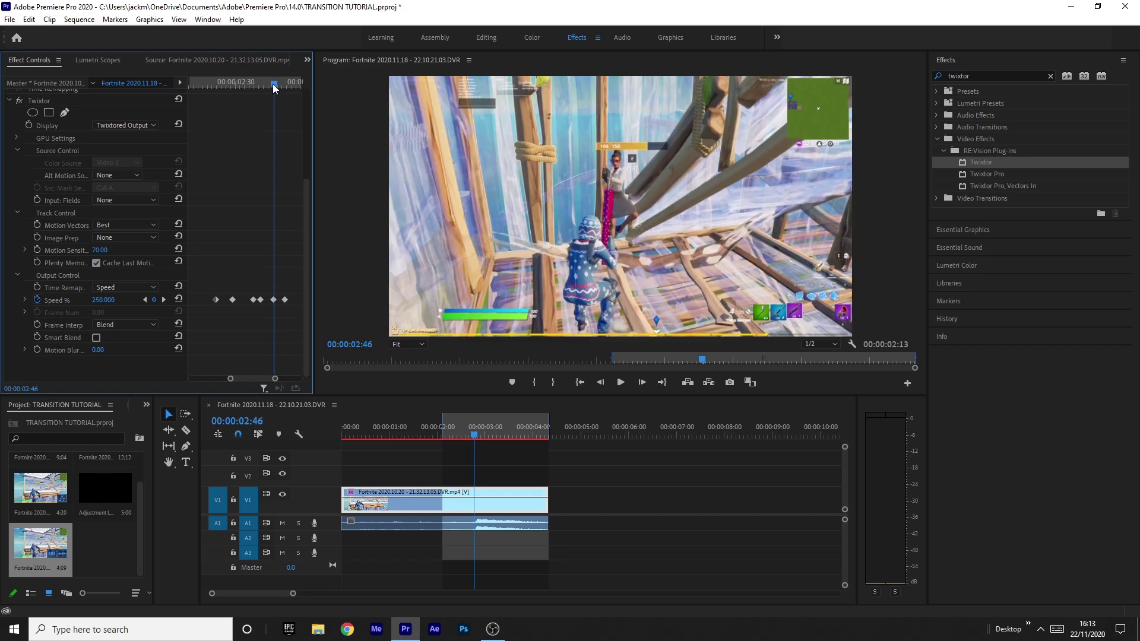
left_click(101, 298)
type("300")
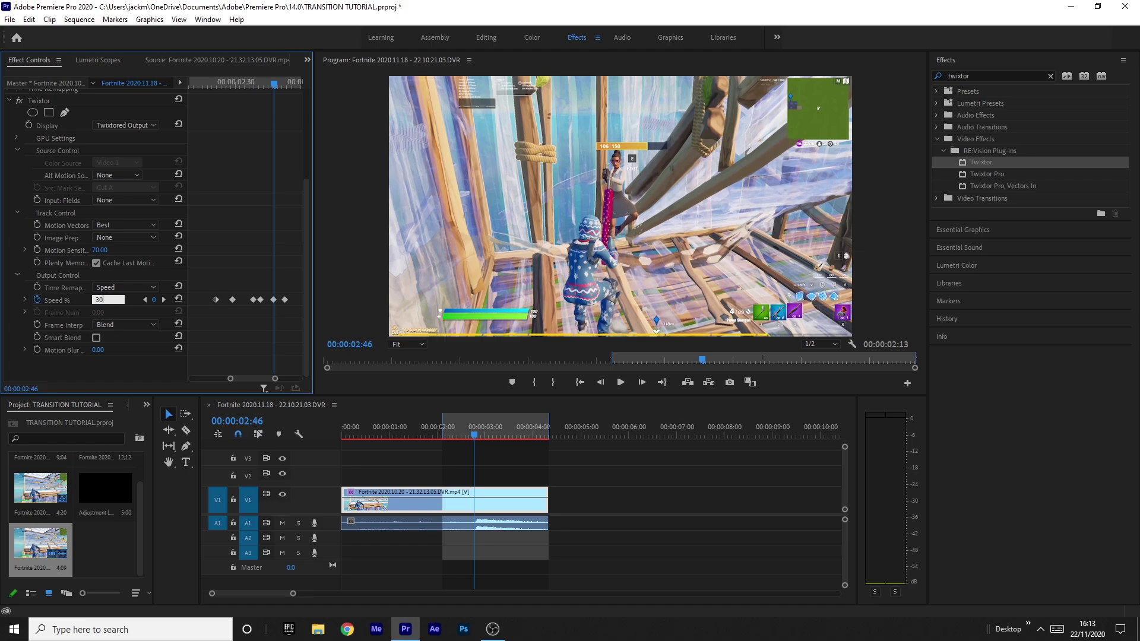
key("Return")
left_click_drag(285, 299, 276, 303)
left_click(106, 300)
type("5")
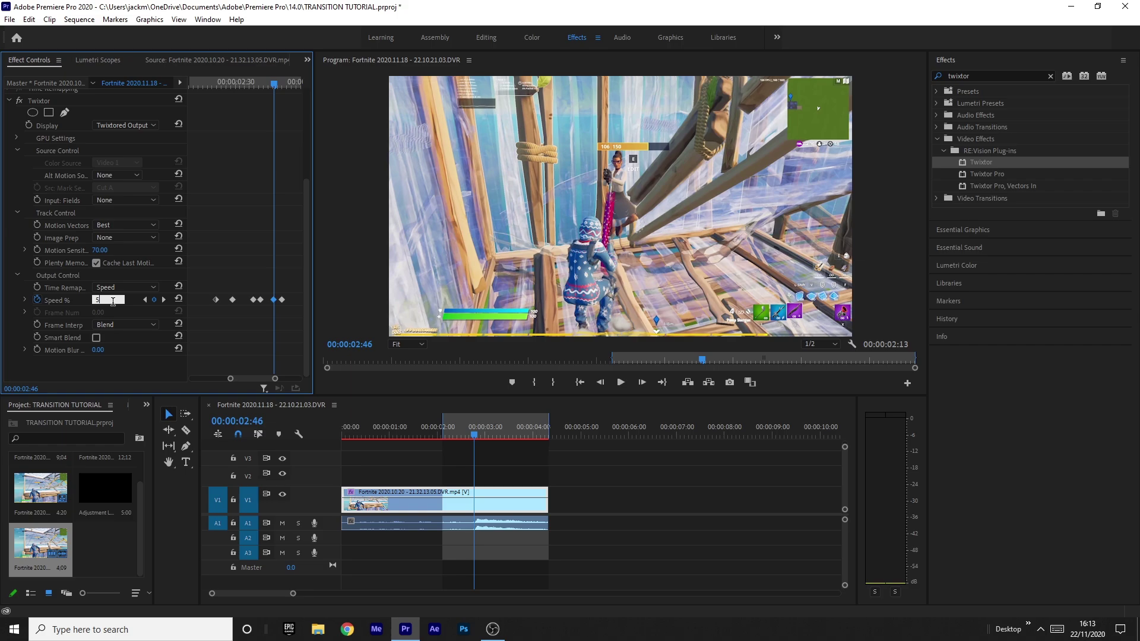
type("00")
key("Return")
left_click_drag(282, 300, 276, 300)
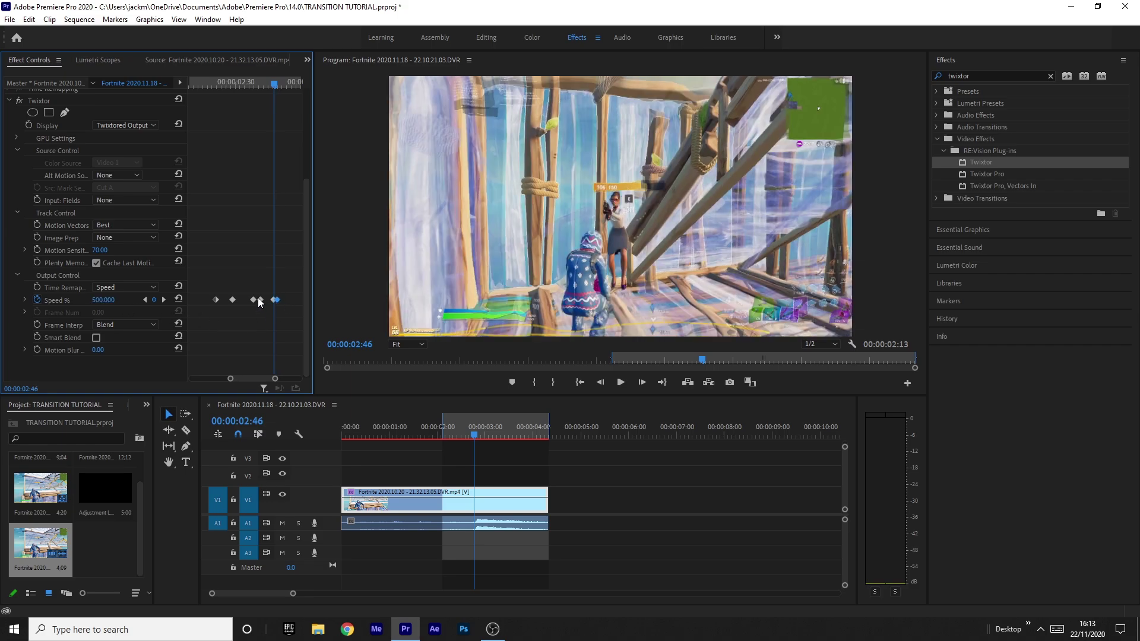
Move the 25% Speed keyframe onto 02:41 and play back the ramp
left_click(254, 299)
left_click(261, 84)
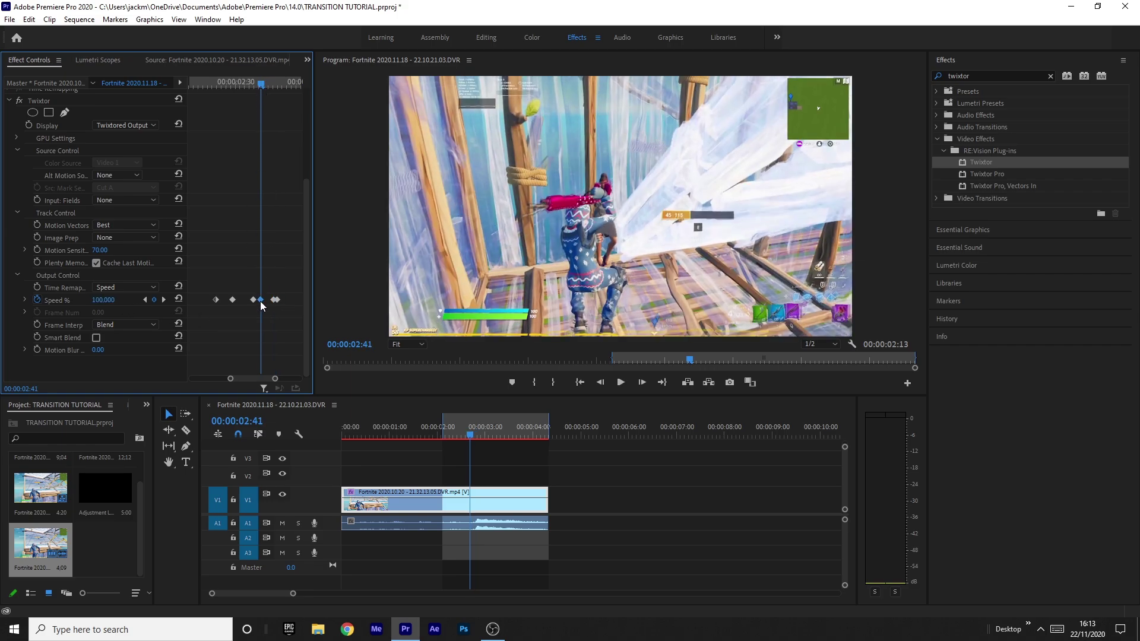
left_click_drag(254, 298, 261, 299)
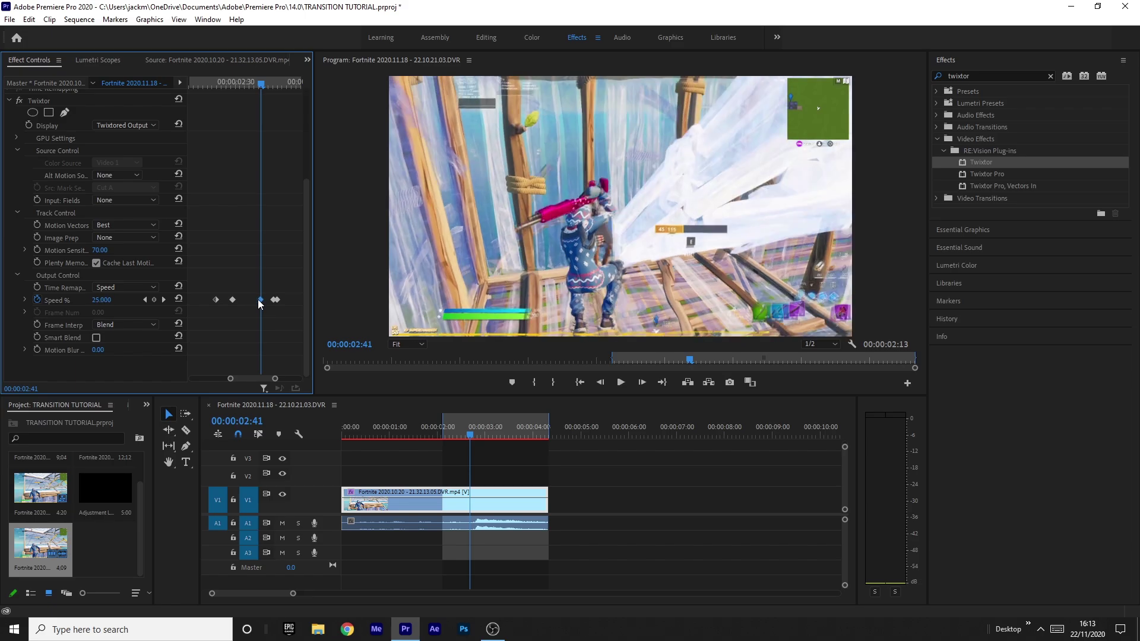
mouse_move(205, 85)
left_mouse_down()
mouse_move(290, 86)
mouse_move(221, 97)
left_mouse_up()
key("space")
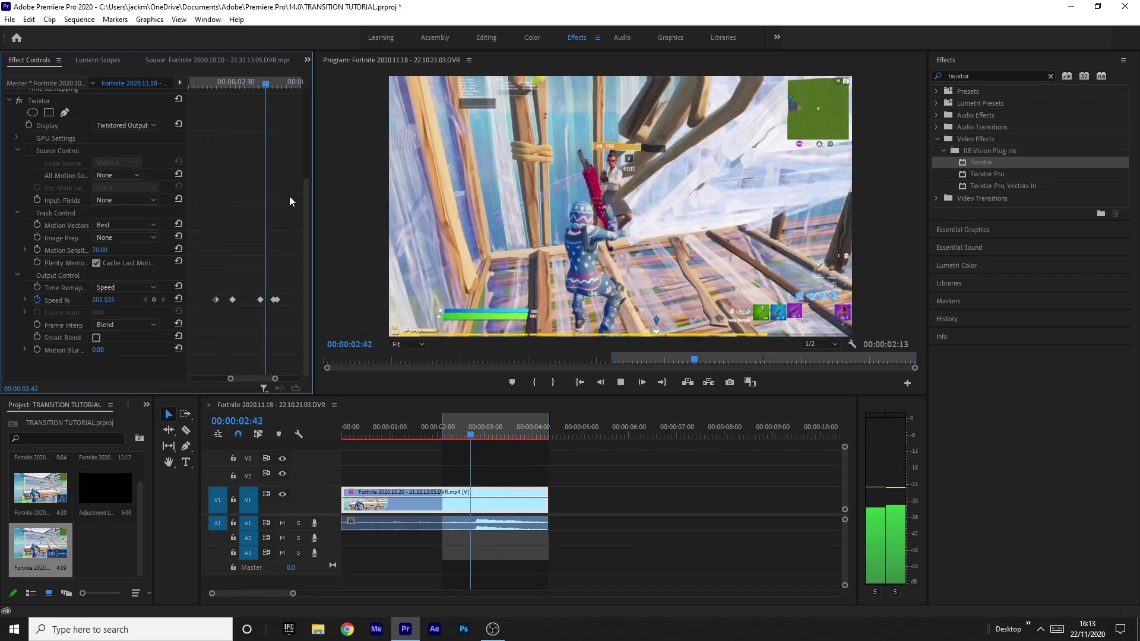
Review the ramp from 02:14, past the 25% Speed keyframe at 02:29, to 02:48
left_click(199, 85)
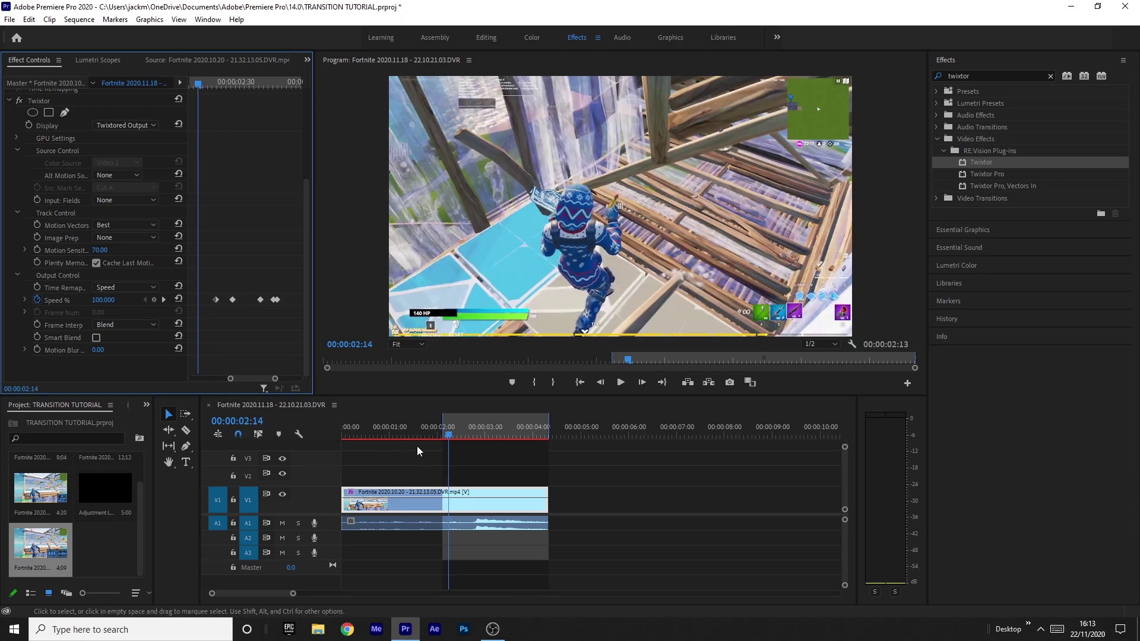
scroll(420, 445, "down", 1)
left_click_drag(205, 85, 216, 86)
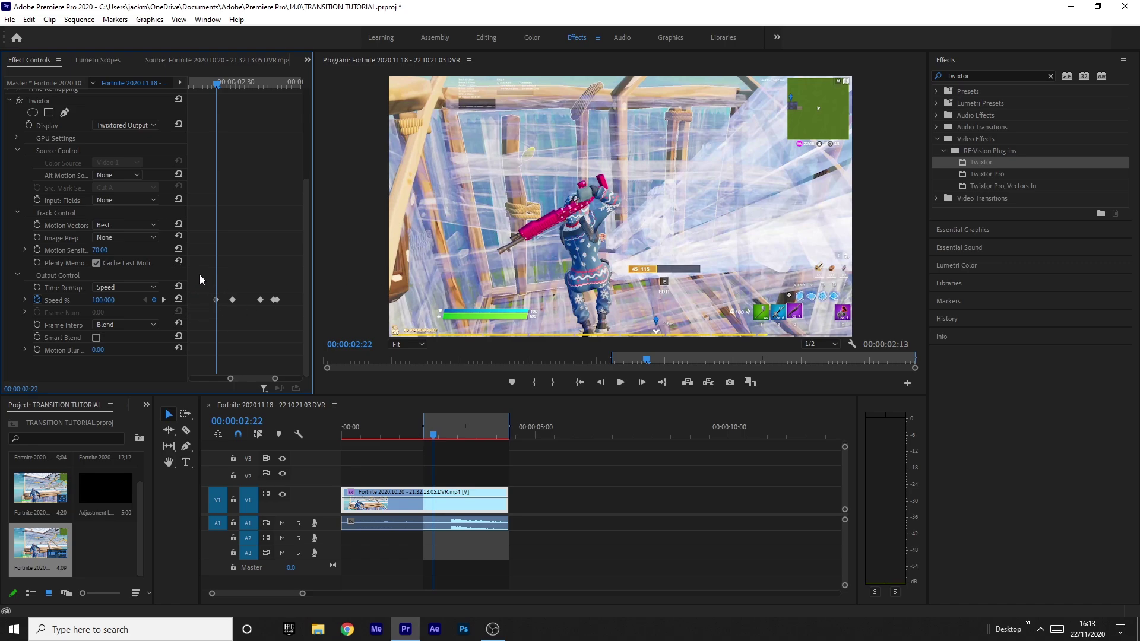
left_click(219, 84)
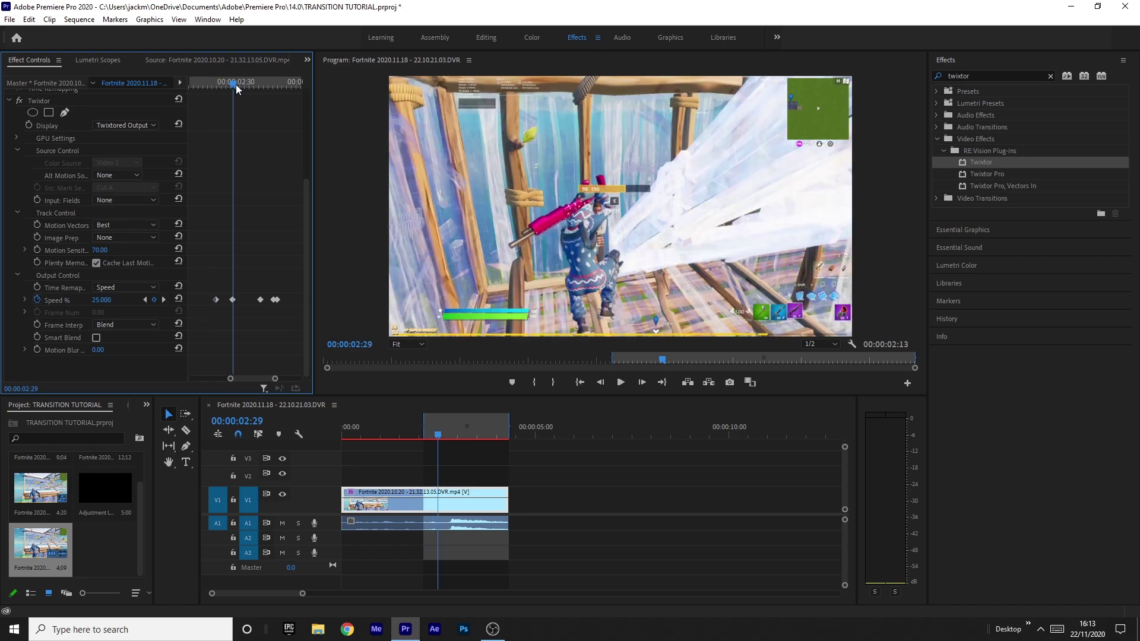
left_click_drag(222, 91, 263, 99)
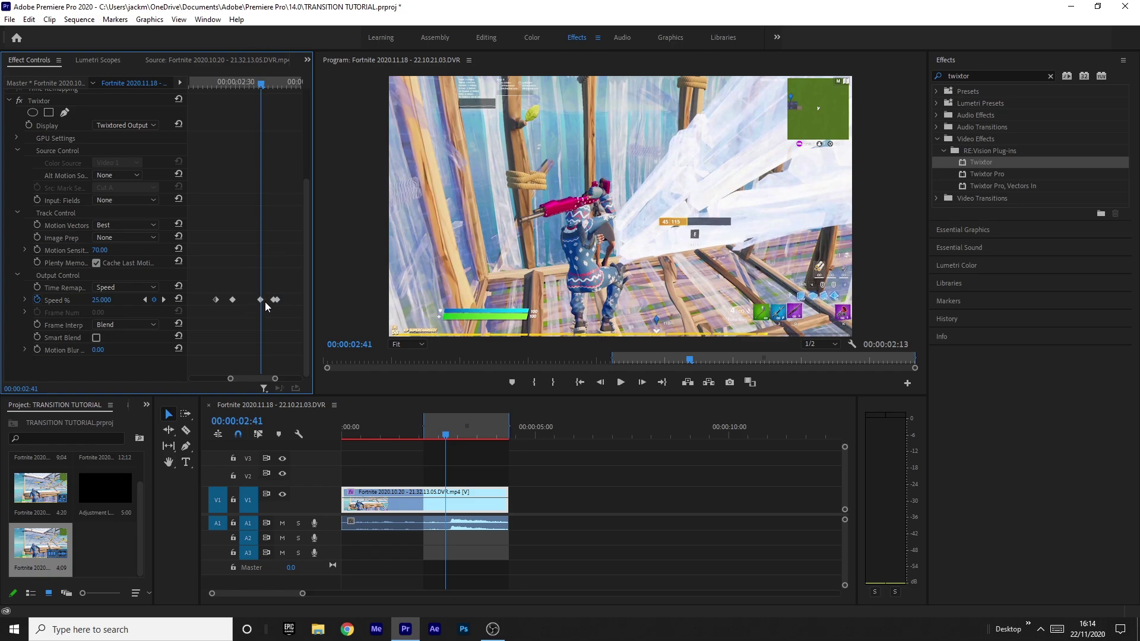
left_click_drag(259, 83, 274, 84)
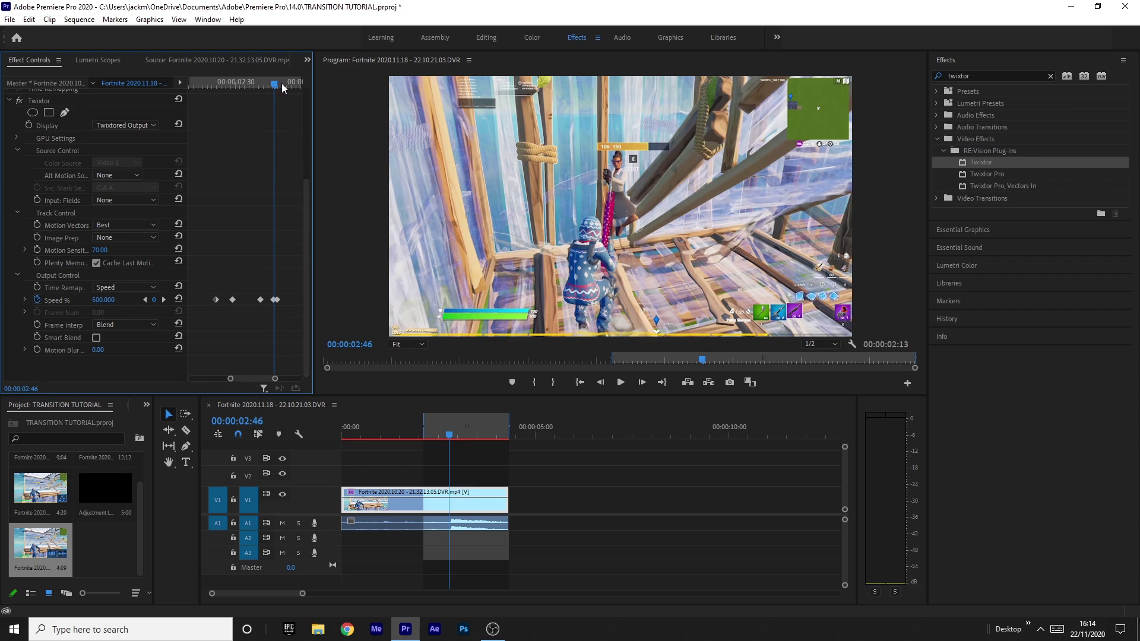
key("space")
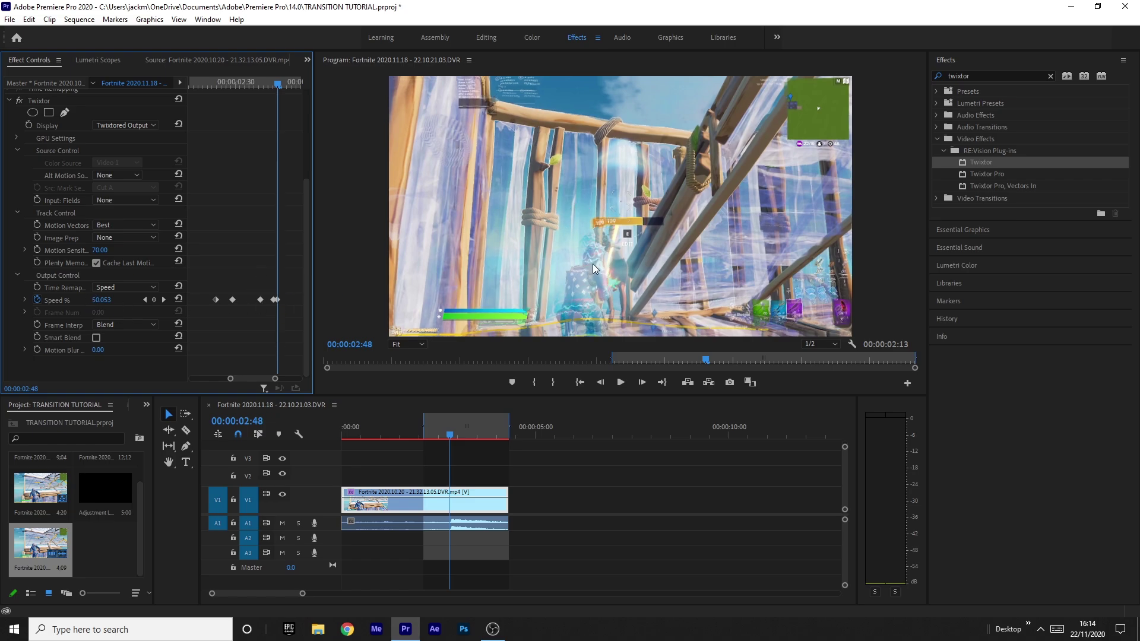
key("Right")
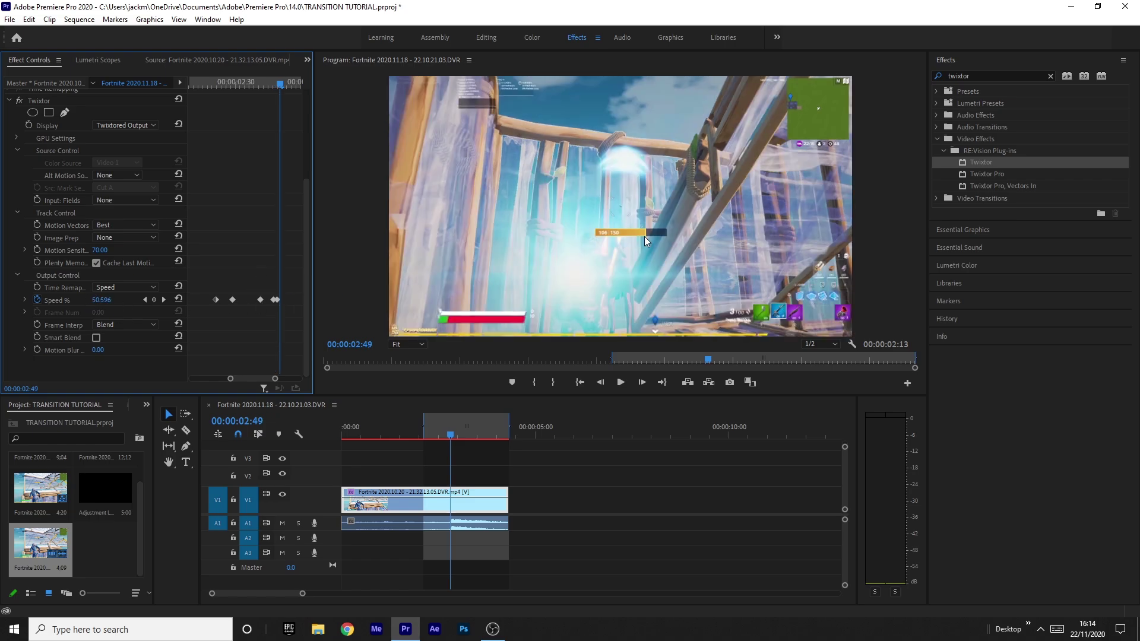
key("Left")
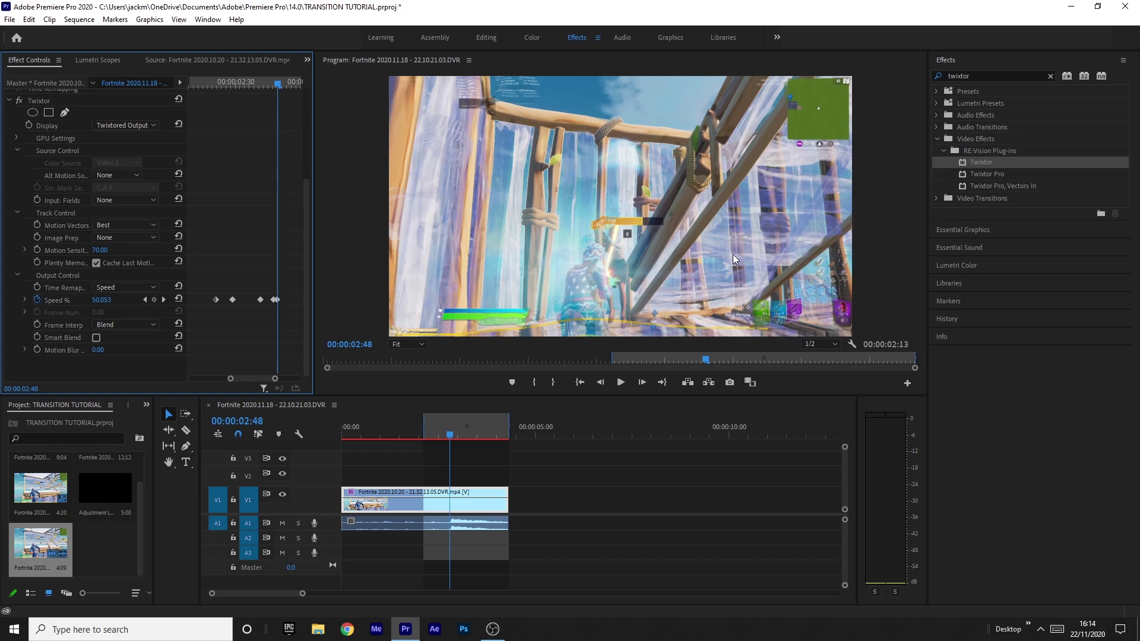
Nudge the 02:48 Speed keyframe slightly later so speed falls to about 50% by 02:50
left_click(280, 299)
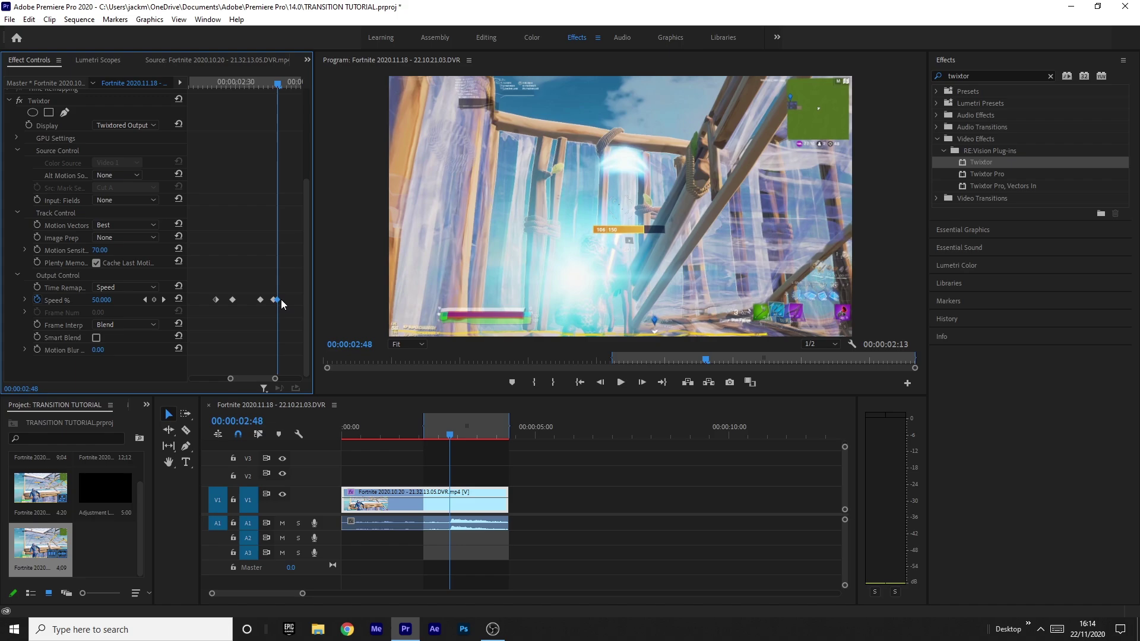
left_click_drag(280, 299, 282, 300)
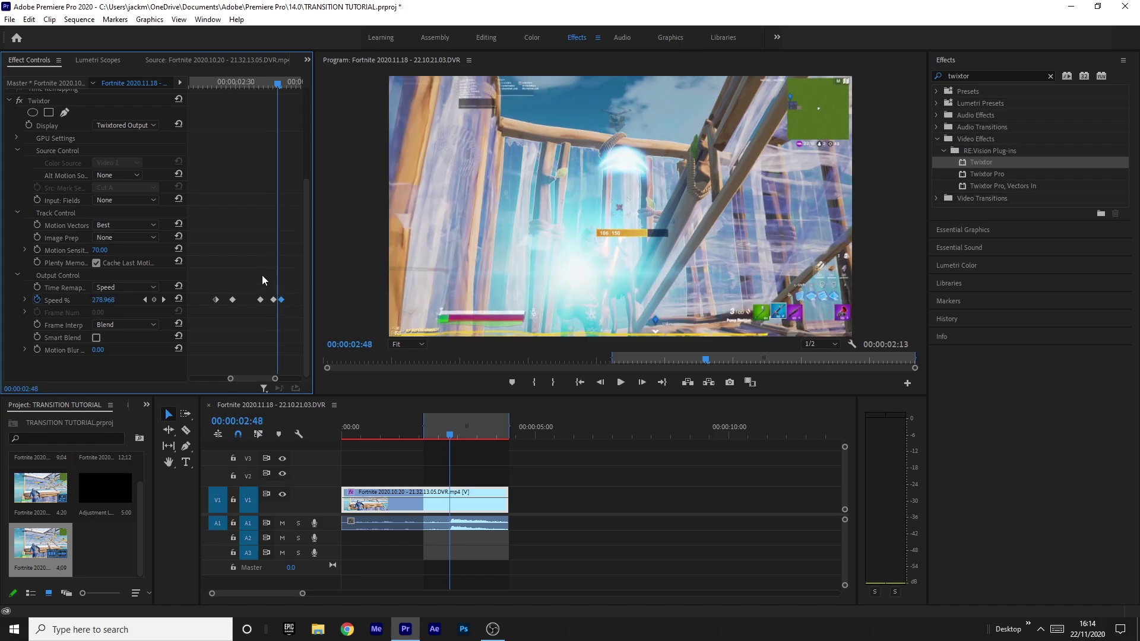
key("Right")
key("Right")
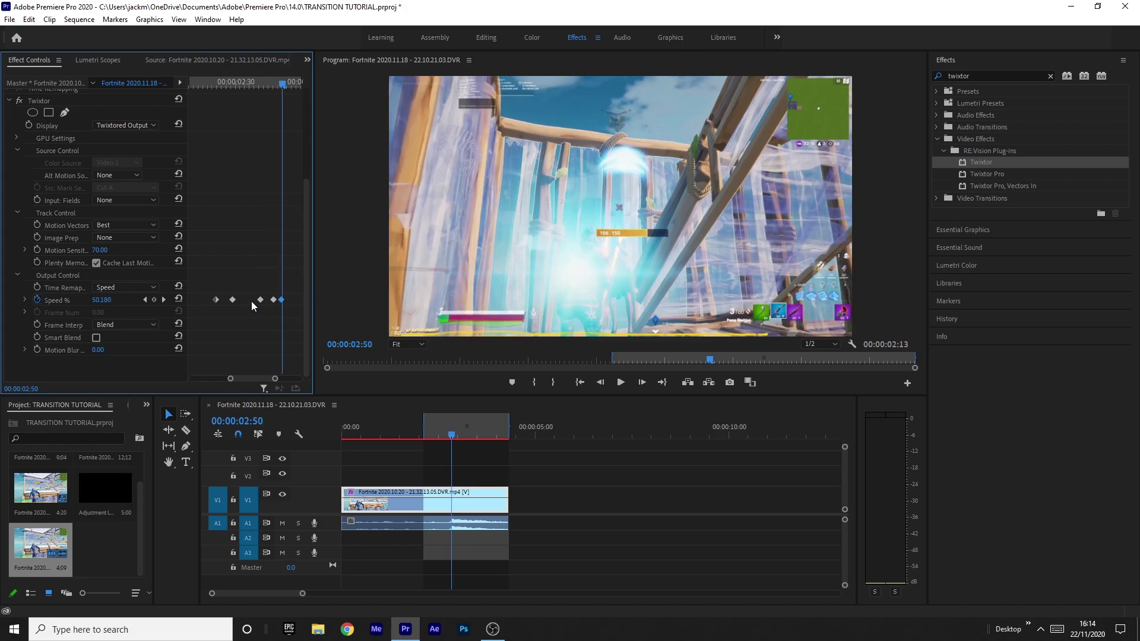
left_click_drag(234, 378, 192, 378)
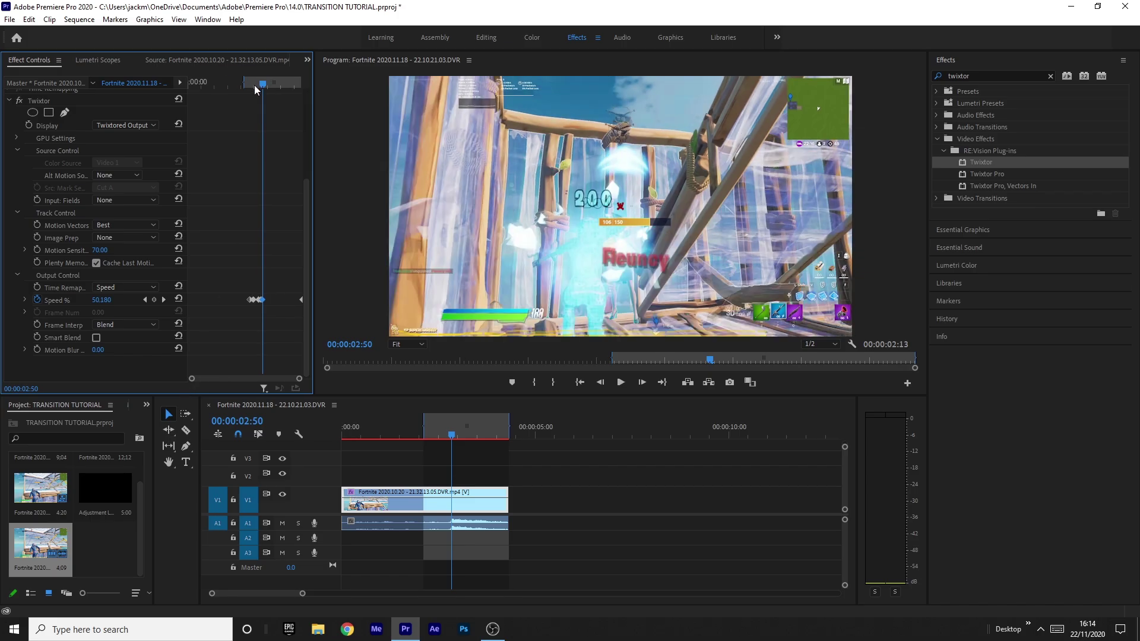
left_click(437, 438)
key("space")
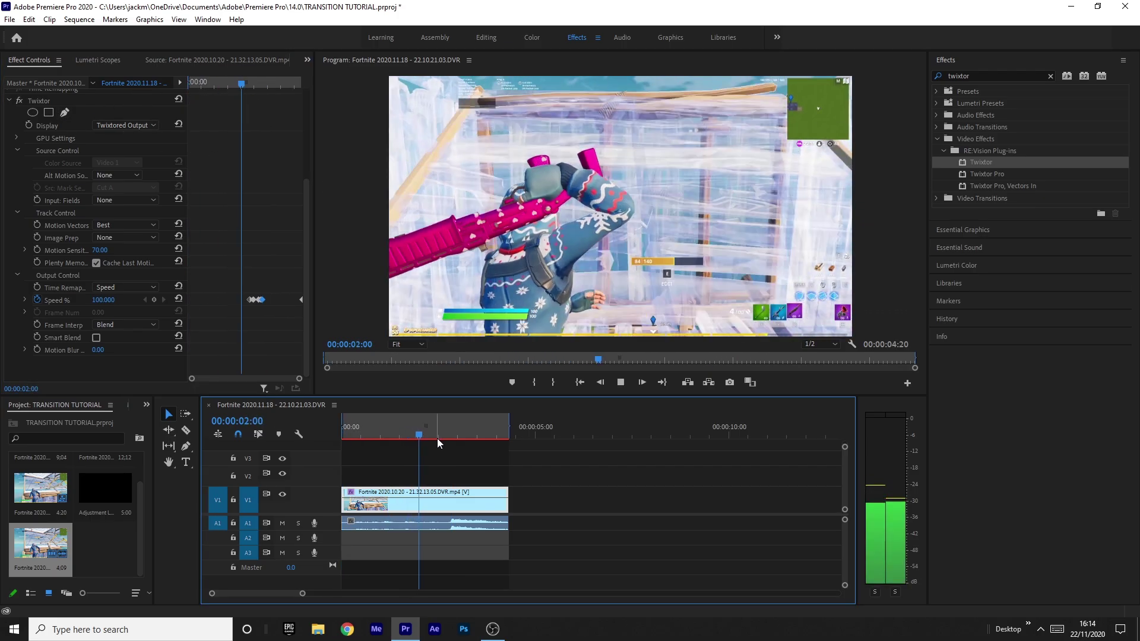
left_click_drag(436, 438, 430, 426)
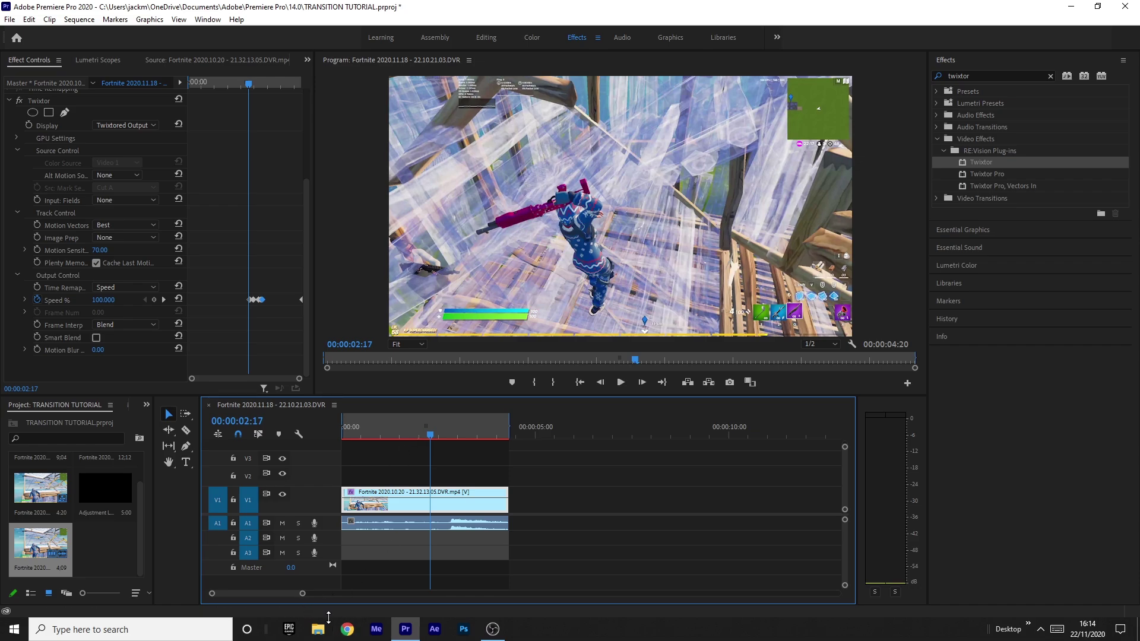
left_click(436, 434)
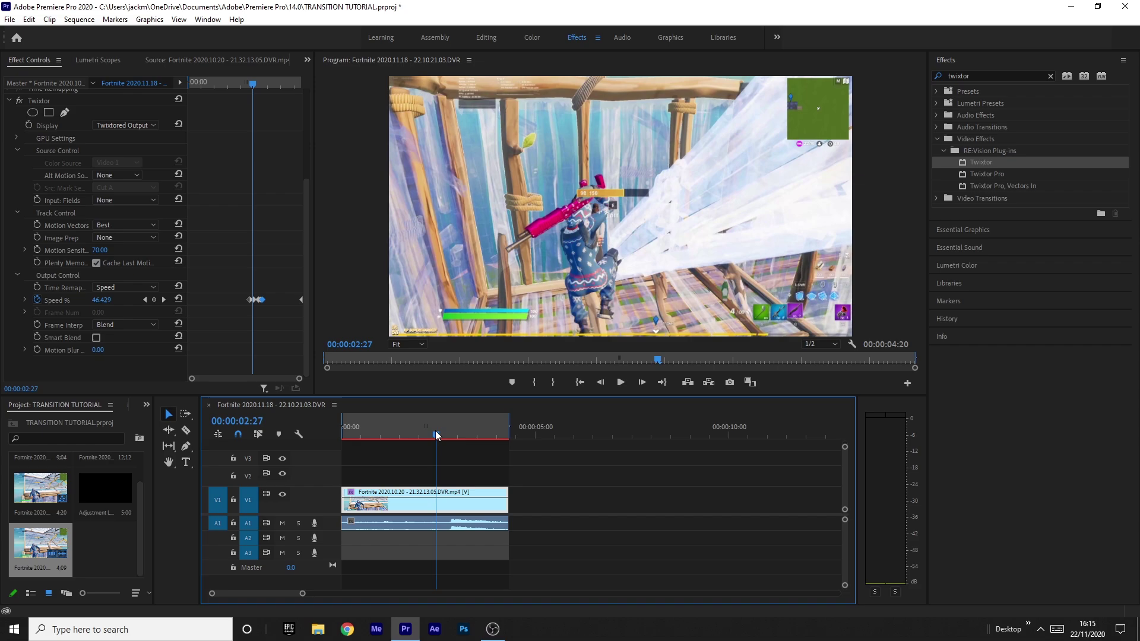
left_click_drag(436, 435, 432, 435)
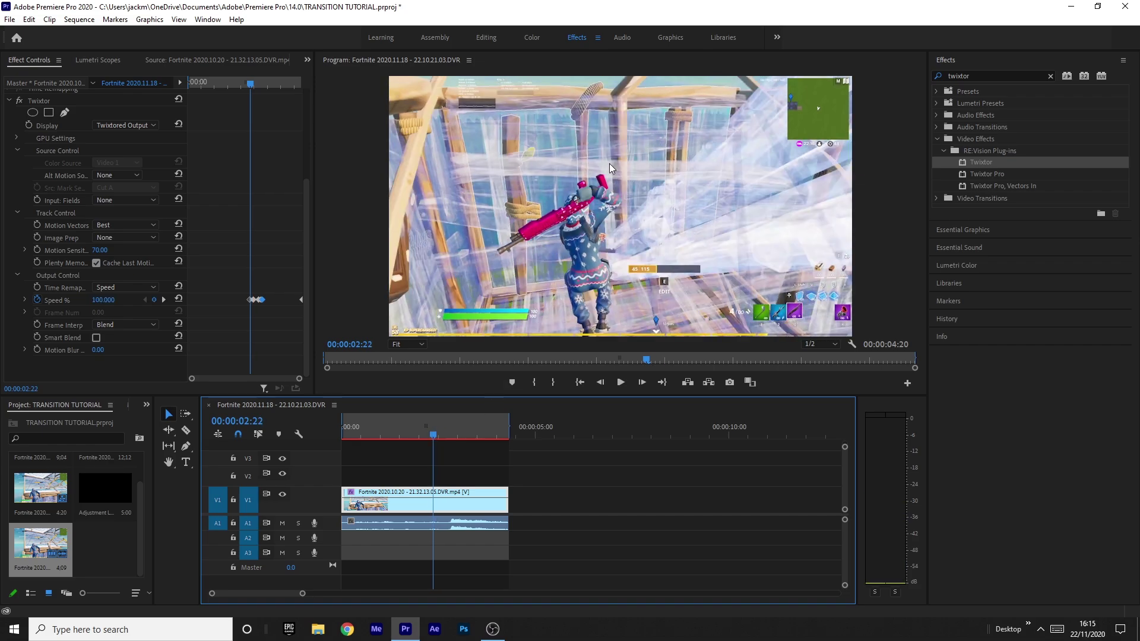